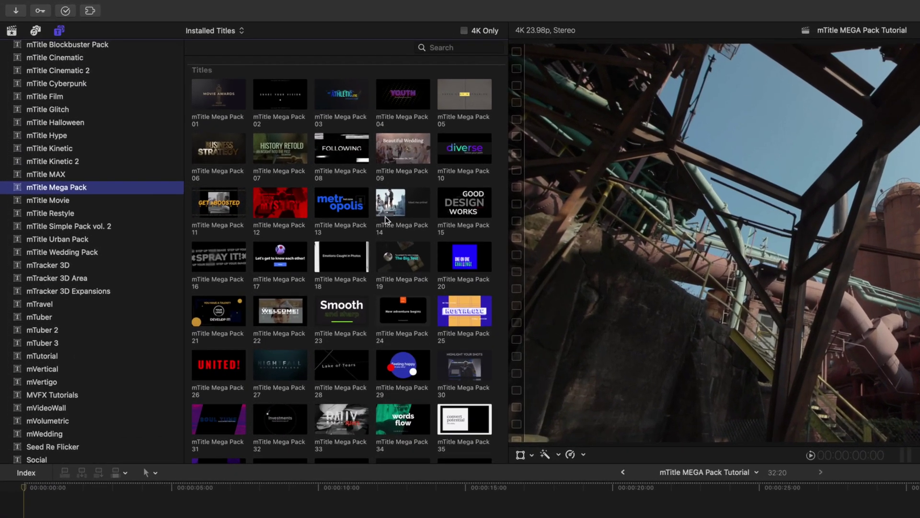
Add mTitle Mega Pack 63 ('LET'S MAKE IT HAPPEN!') over the industrial footage and nudge its content position
scroll(558, 259, "down", 10)
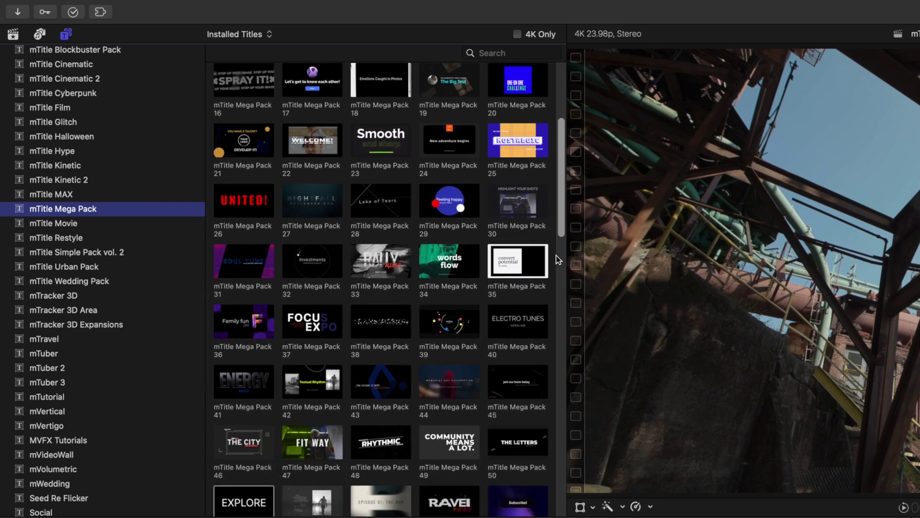
scroll(557, 259, "down", 5)
scroll(557, 259, "down", 6)
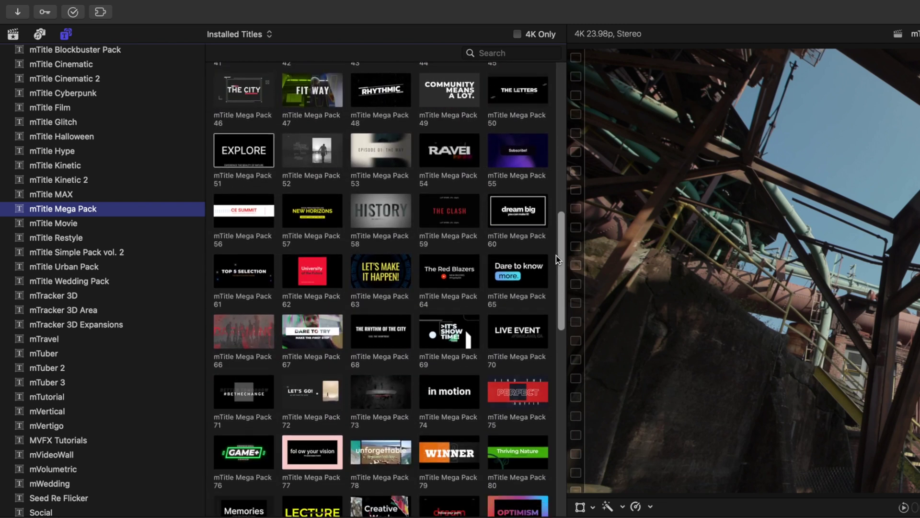
scroll(558, 260, "down", 5)
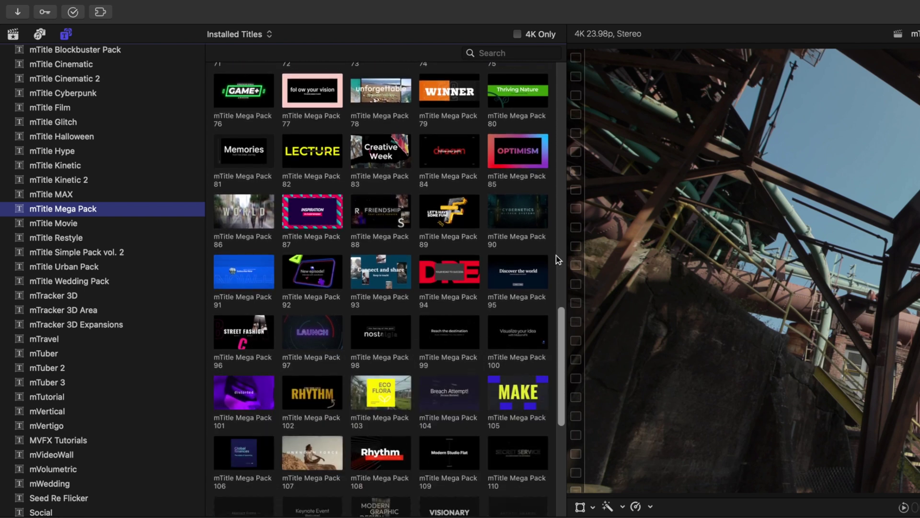
scroll(558, 259, "down", 5)
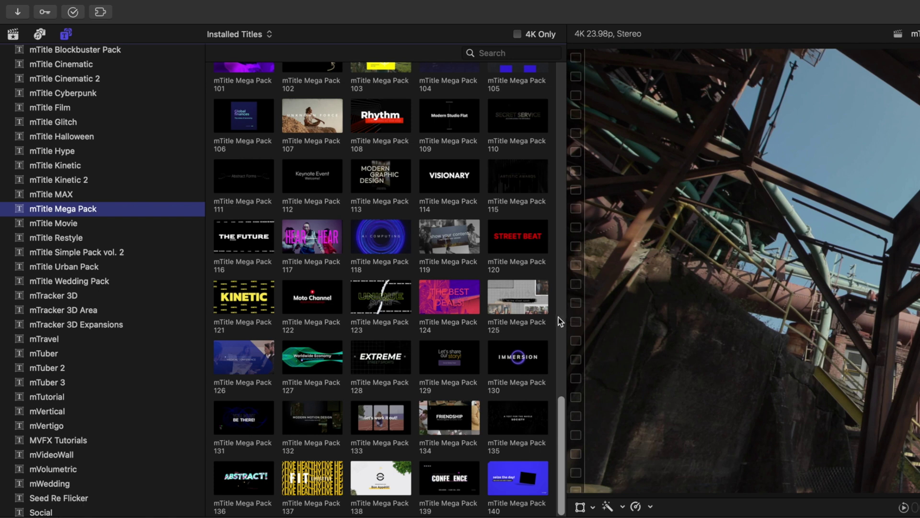
scroll(560, 317, "up", 10)
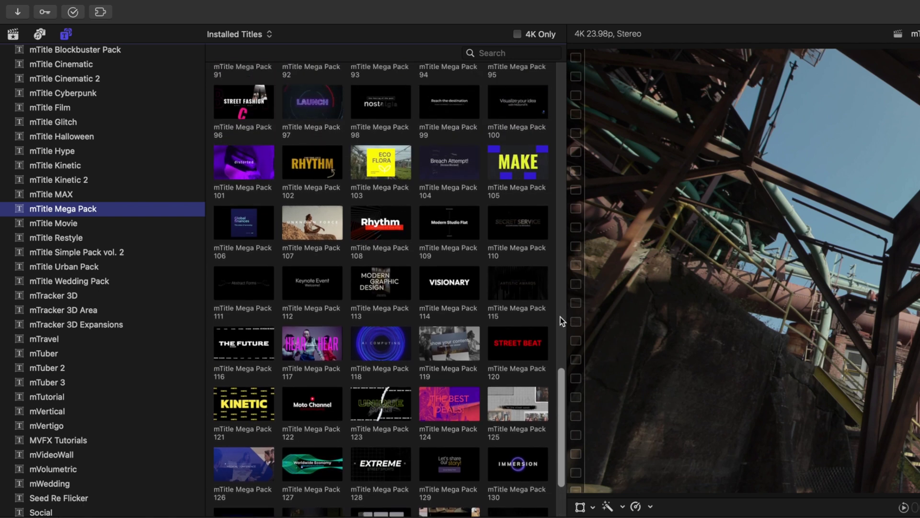
scroll(560, 317, "up", 3)
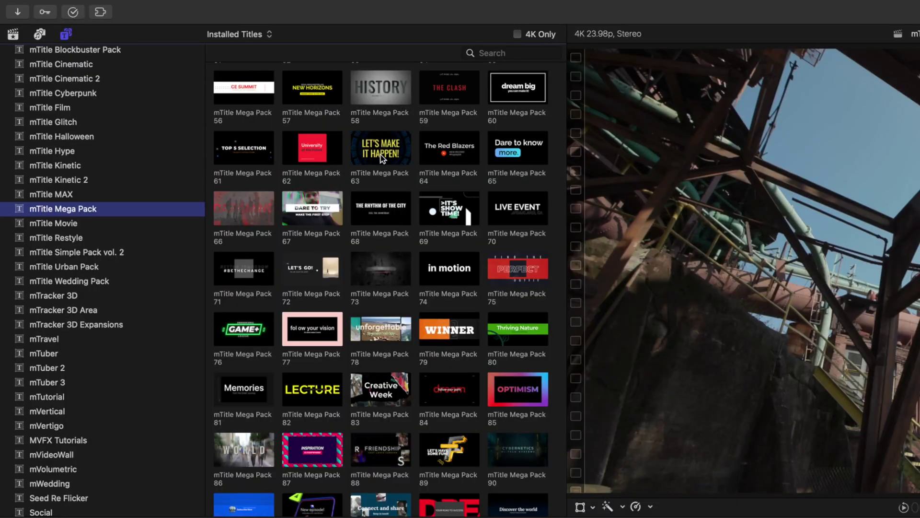
left_click_drag(381, 155, 16, 496)
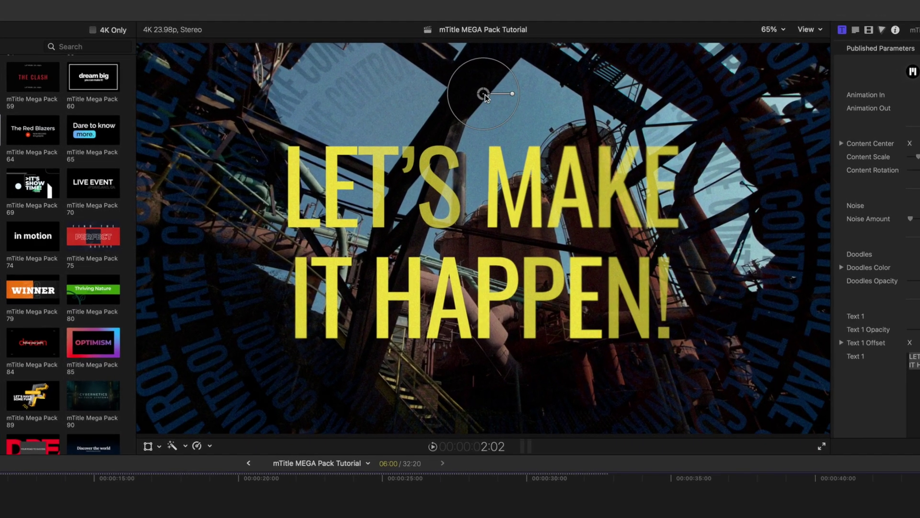
mouse_move(485, 94)
left_mouse_down()
mouse_move(468, 97)
mouse_move(501, 98)
mouse_move(467, 89)
mouse_move(499, 87)
mouse_move(494, 98)
mouse_move(635, 76)
mouse_move(453, 95)
mouse_move(485, 99)
mouse_move(474, 85)
left_mouse_up()
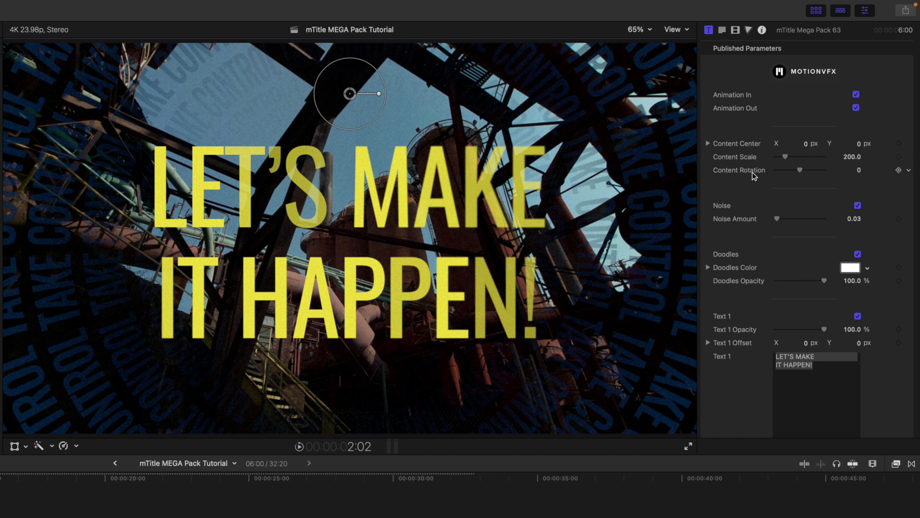
left_click(857, 207)
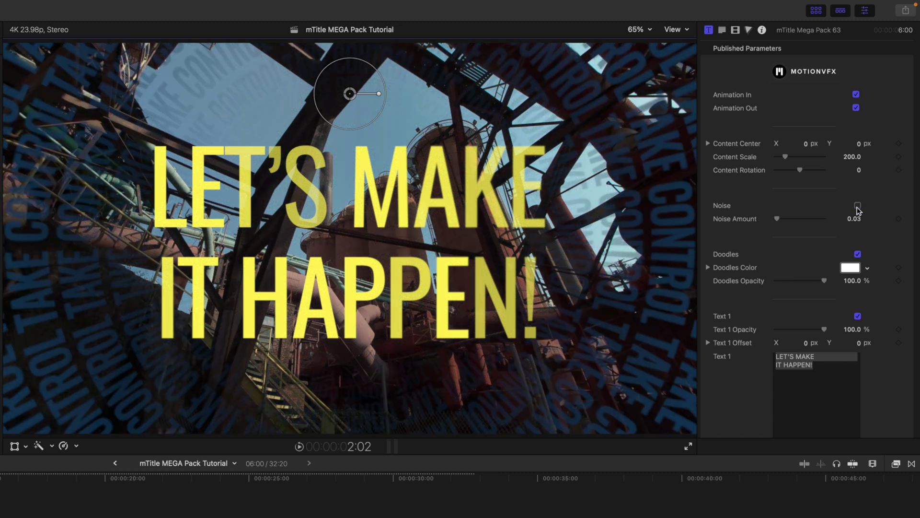
left_click(858, 206)
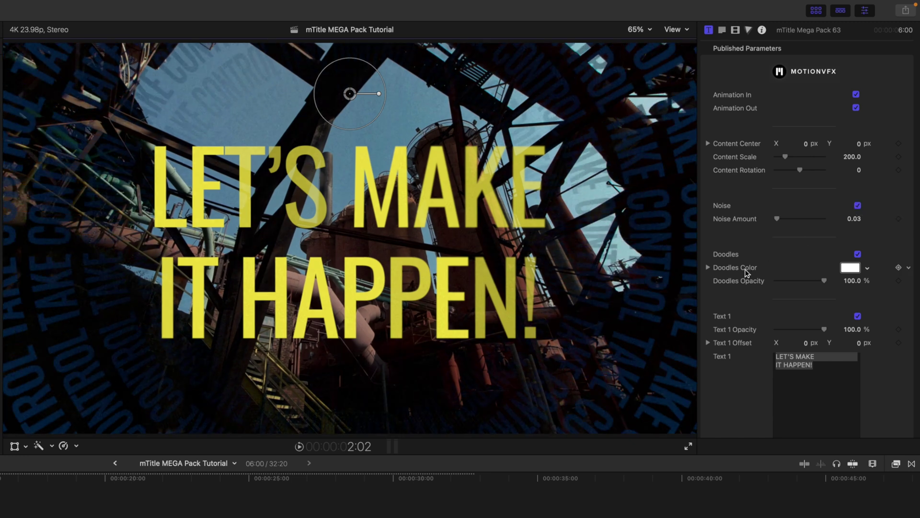
scroll(746, 272, "down", 2)
left_click(858, 225)
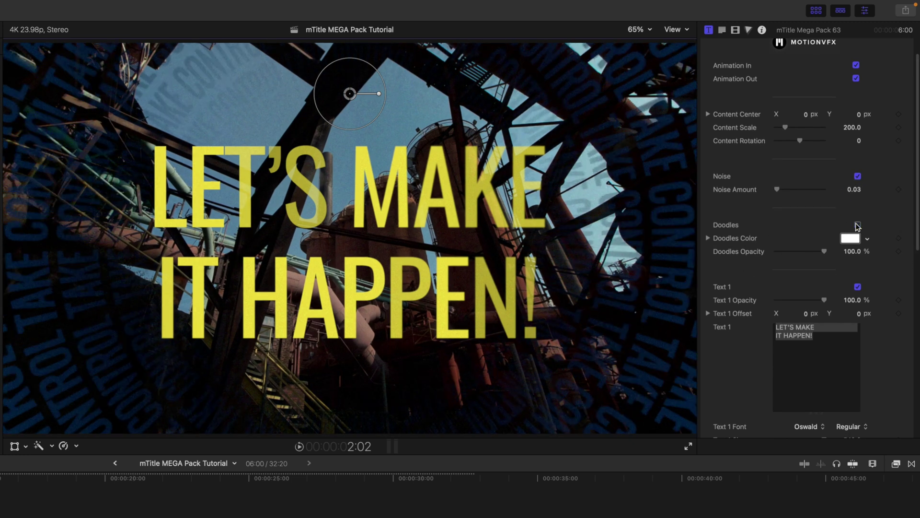
left_click(858, 226)
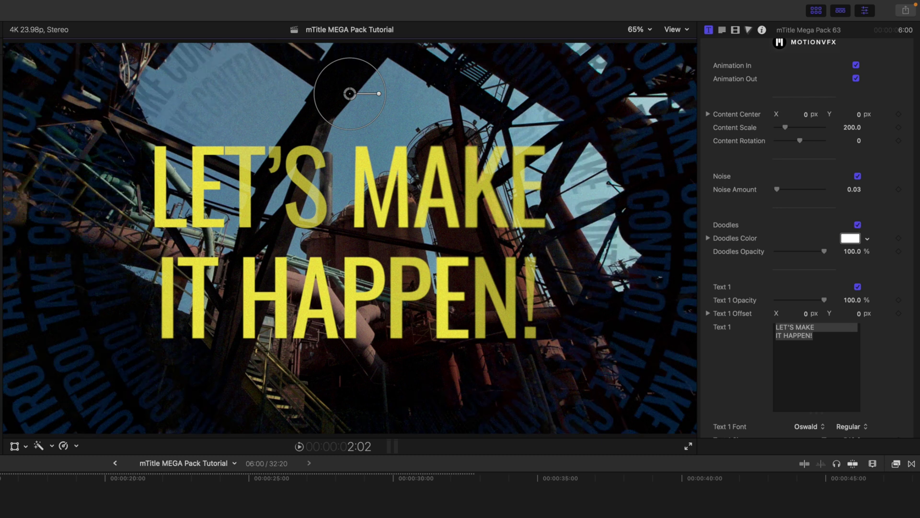
key("space")
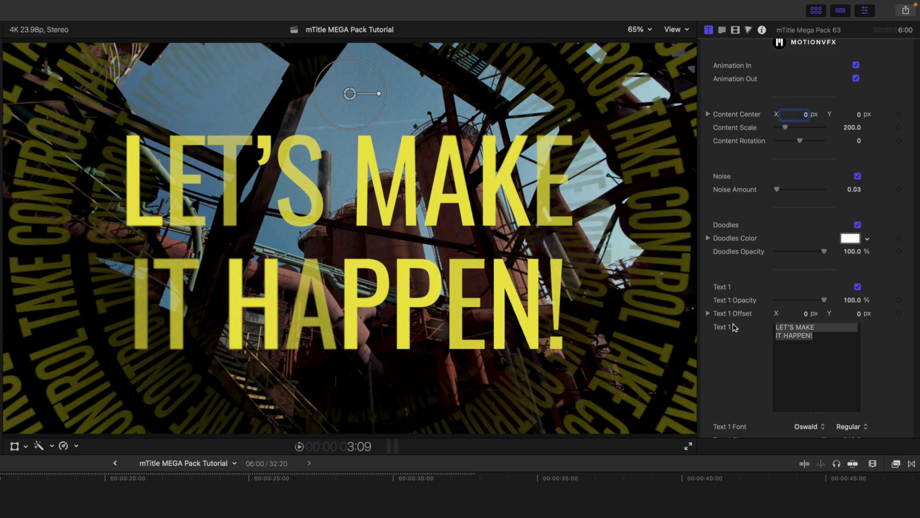
scroll(734, 328, "down", 6)
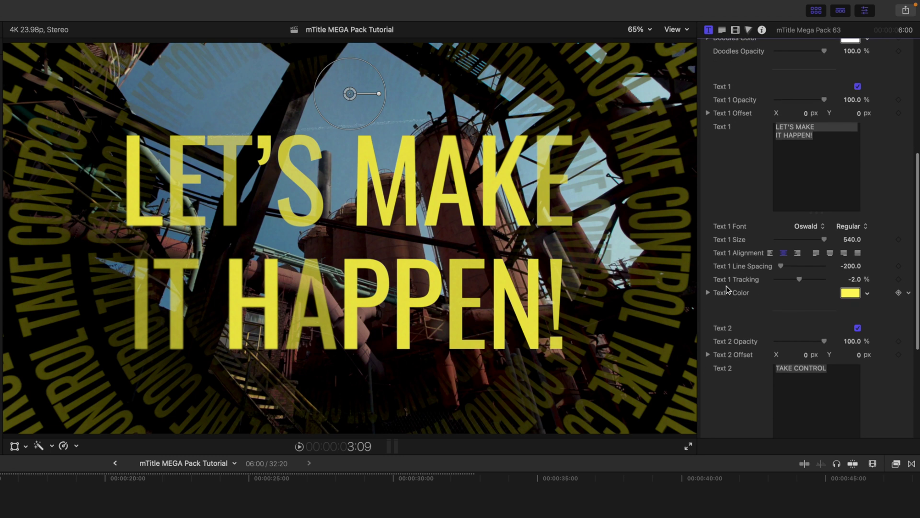
Replace the TAKE CONTROL ring text (Text 2) with 'SLOSS FURNACES'
scroll(726, 285, "down", 5)
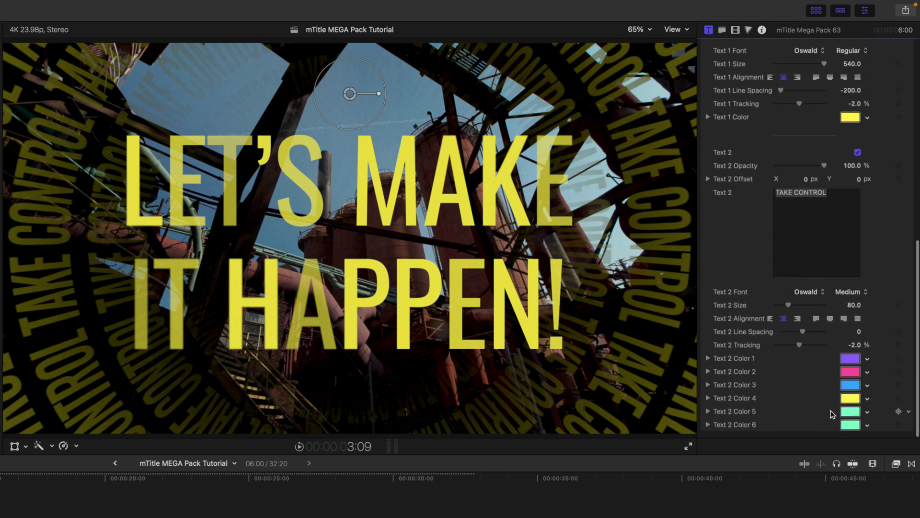
scroll(756, 206, "up", 6)
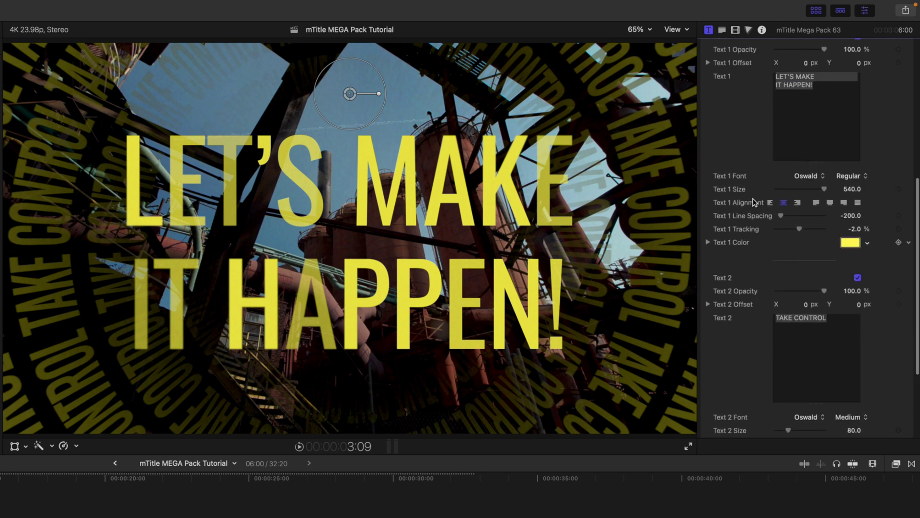
scroll(756, 201, "down", 6)
triple_click(786, 194)
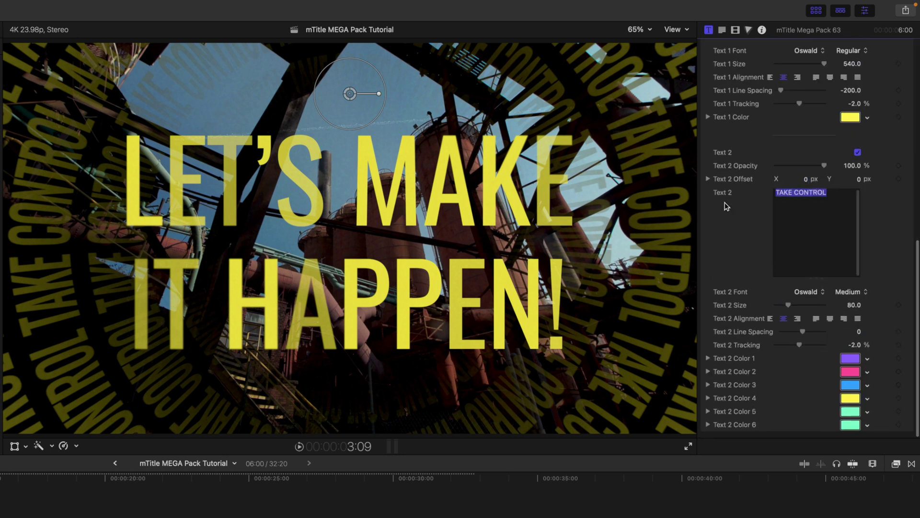
type("SLODDS")
key("BackSpace")
key("BackSpace")
key("BackSpace")
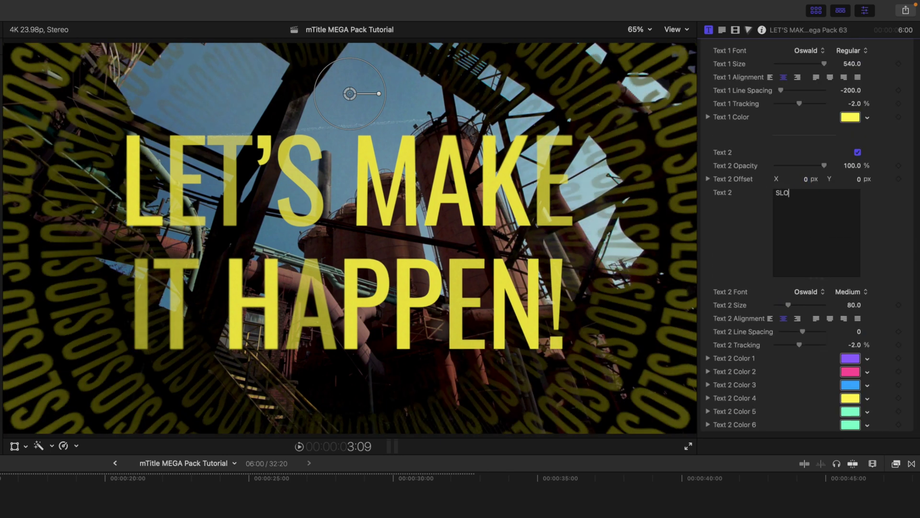
type("SS FURNACES")
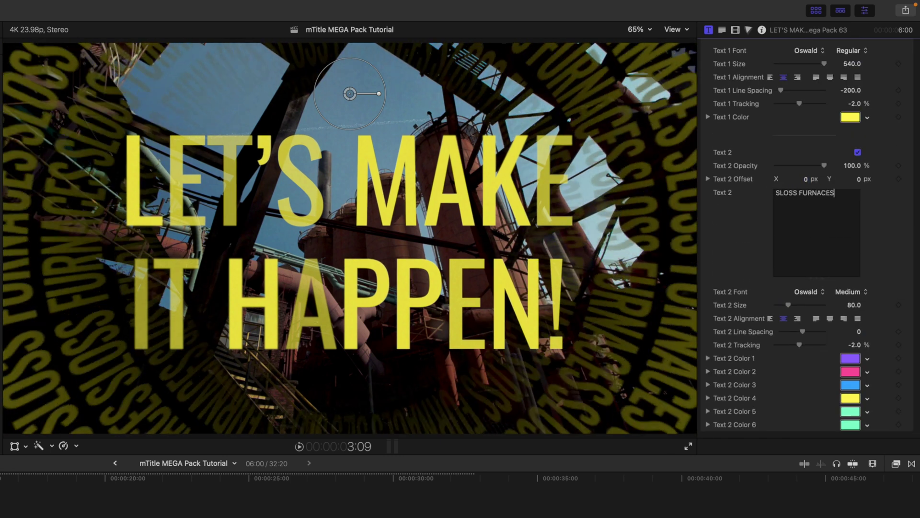
Change the main title (Text 1) to 'SLOSS EVENT' with '2022' on a second line
scroll(727, 210, "up", 6)
key("shift+Tab")
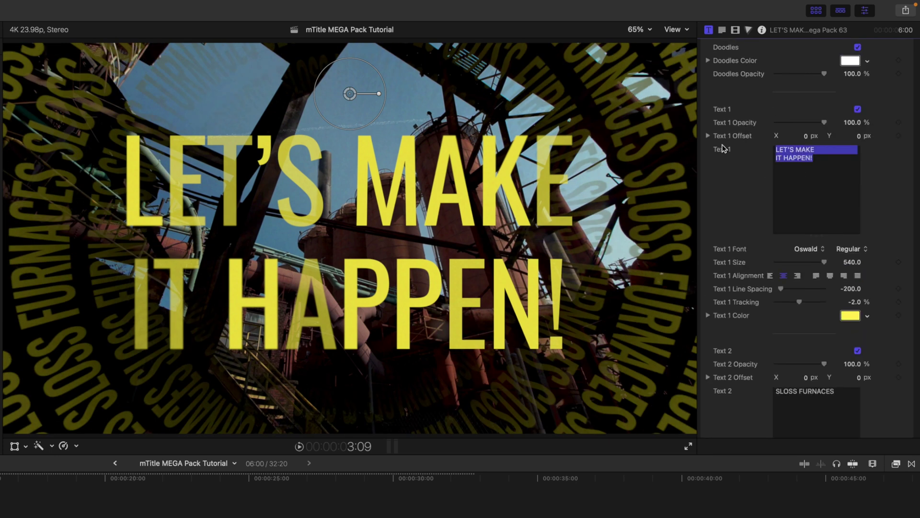
type("SLOSS EVENT")
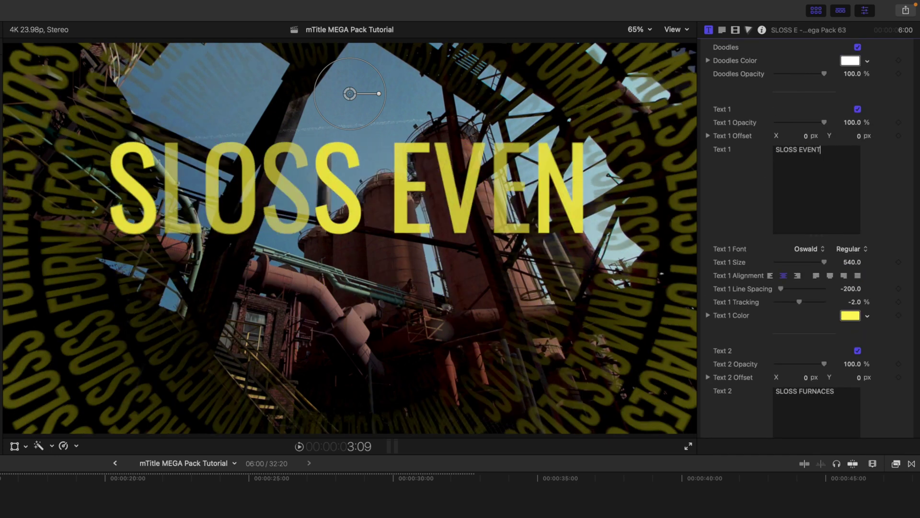
key("Return")
type("2022")
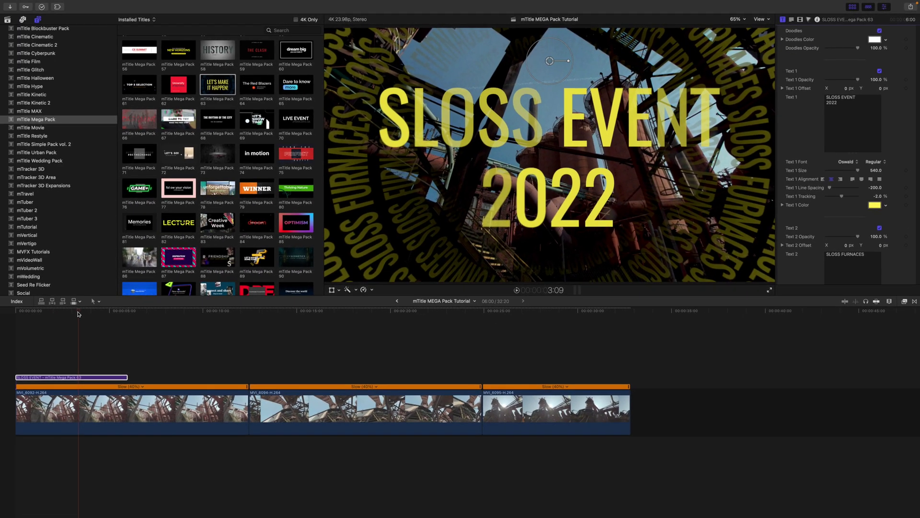
Rewind to the timeline start and add mTitle Mega Pack 140 'seize the day!' over the second clip
mouse_move(62, 315)
left_mouse_down()
mouse_move(17, 317)
mouse_move(69, 324)
left_mouse_up()
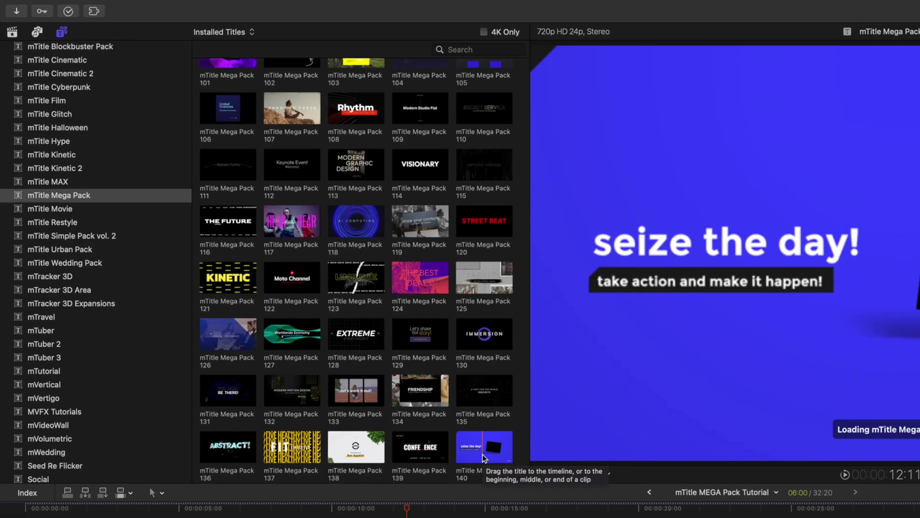
left_click_drag(296, 273, 252, 366)
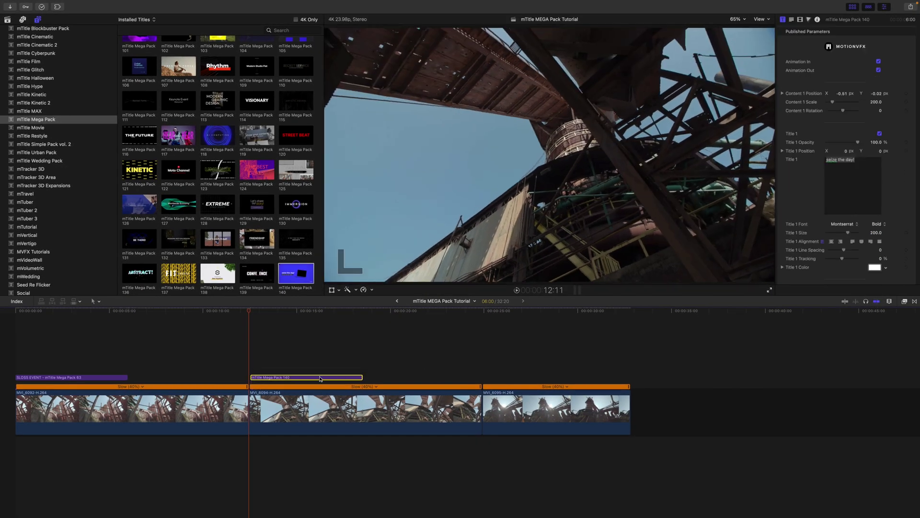
Scrub the playhead over the second clip to preview the 'seize the day!' title
left_click_drag(253, 313, 302, 321)
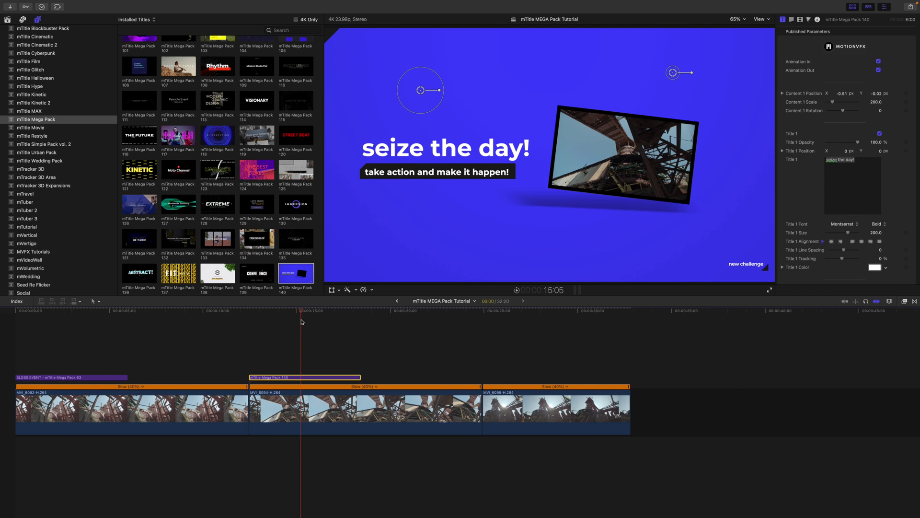
mouse_move(302, 314)
left_mouse_down()
mouse_move(260, 317)
mouse_move(312, 320)
left_mouse_up()
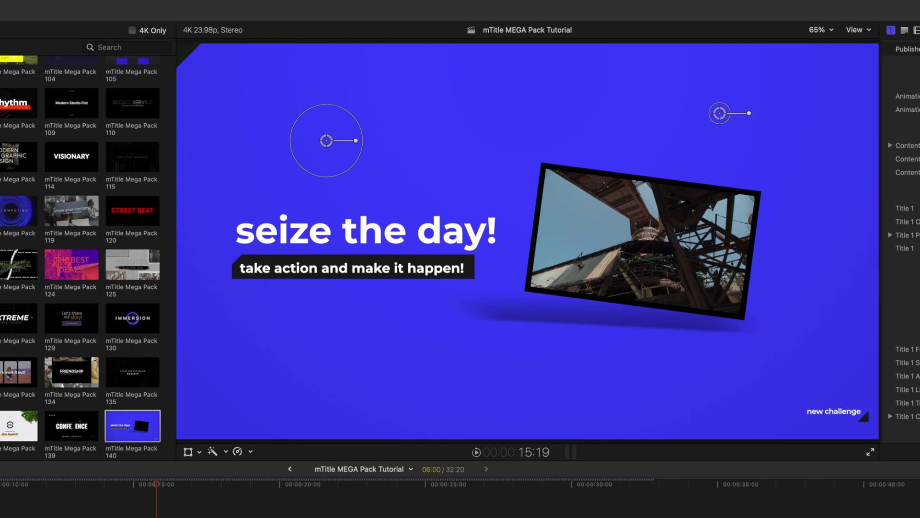
left_click_drag(329, 144, 355, 141)
left_click_drag(724, 109, 810, 31)
key("super+z")
key("super+z")
key("super+z")
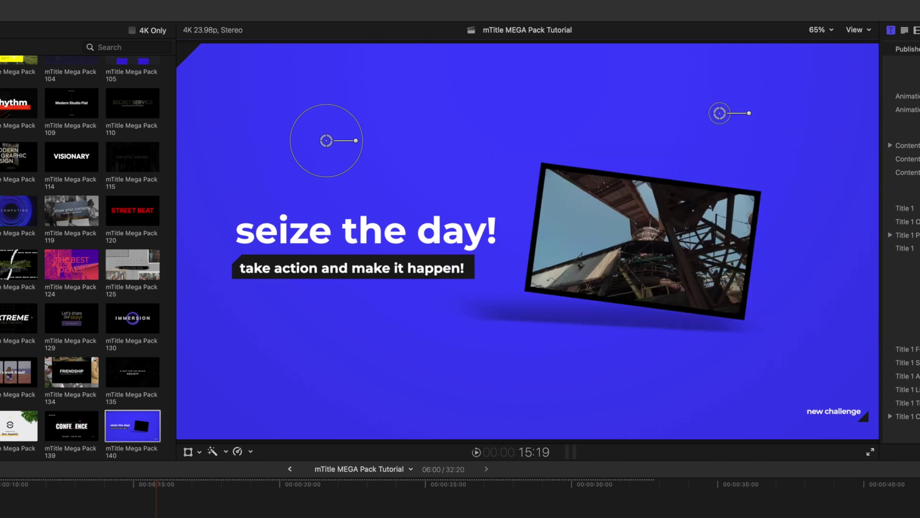
Uncheck the 140 title's Background option so the footage shows behind the text and frame
scroll(919, 127, "down", 5)
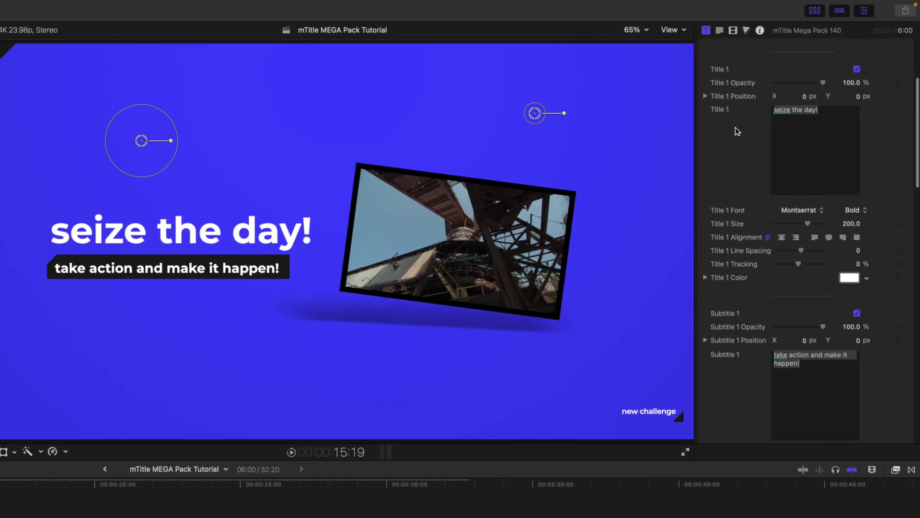
scroll(736, 128, "down", 10)
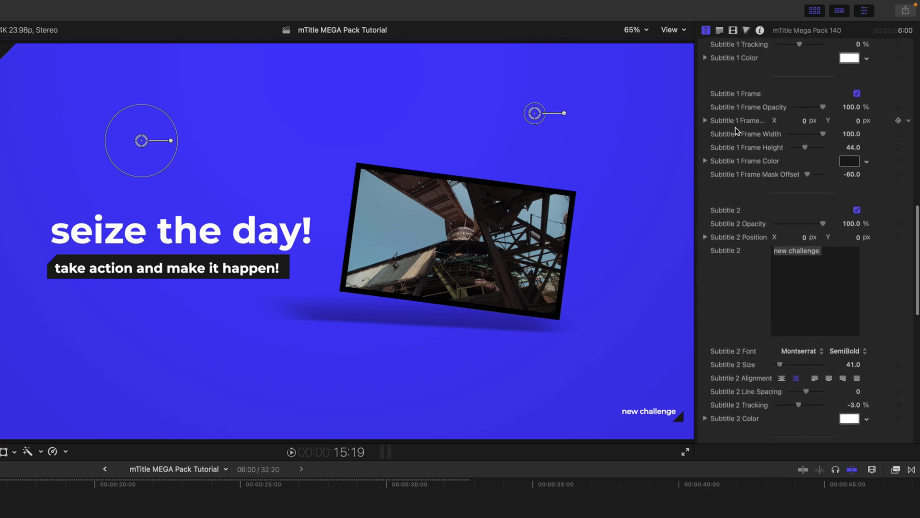
scroll(736, 128, "down", 10)
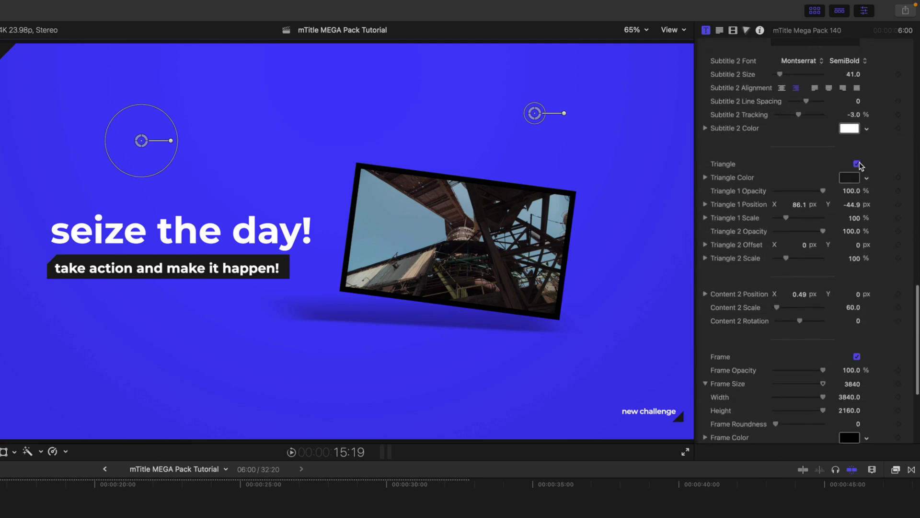
scroll(872, 301, "down", 3)
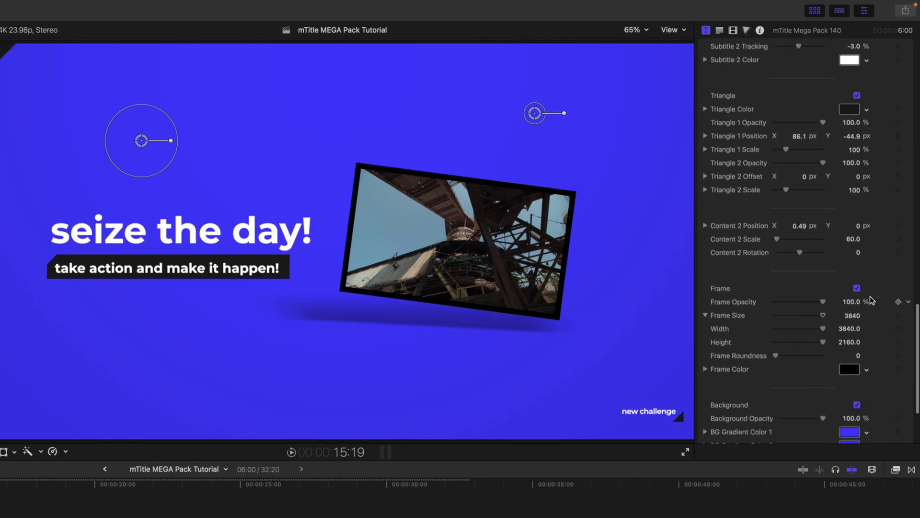
left_click(857, 289)
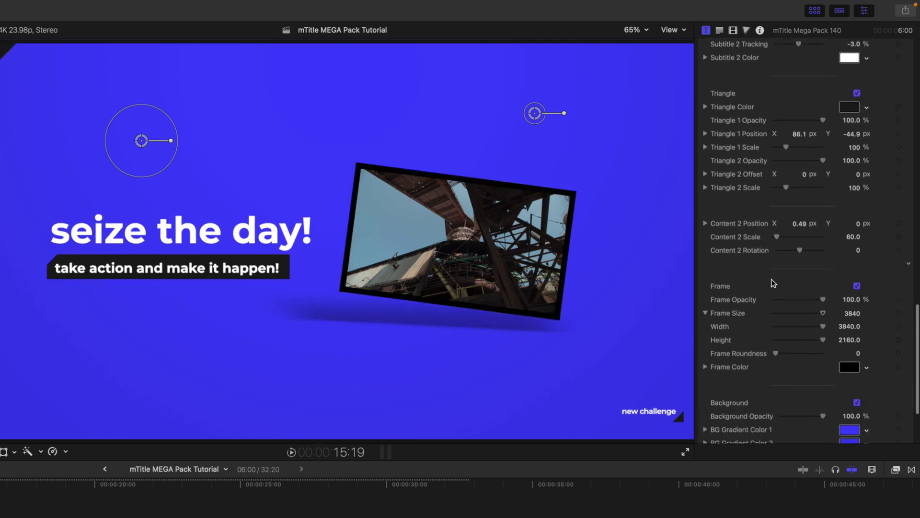
scroll(850, 390, "down", 1)
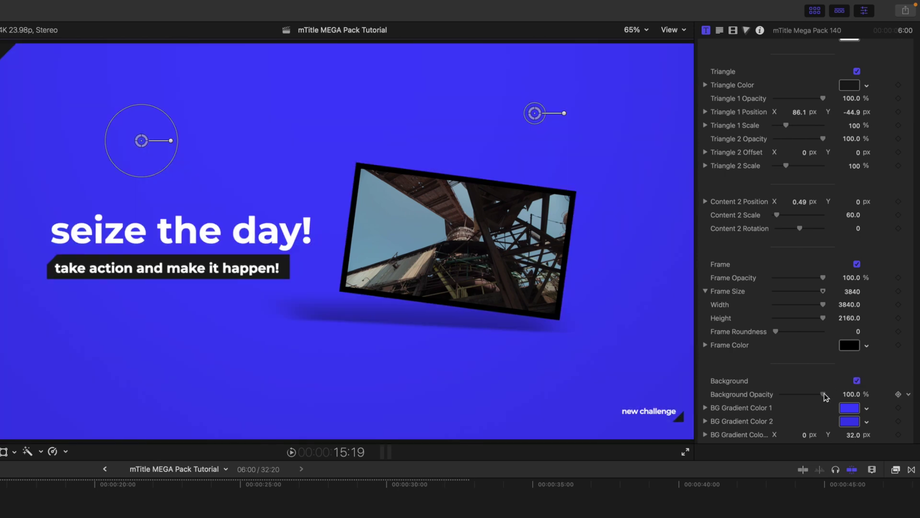
Set Background Opacity to about 65% and reposition 'seize the day!' just above the moved caption
left_click_drag(822, 394, 809, 397)
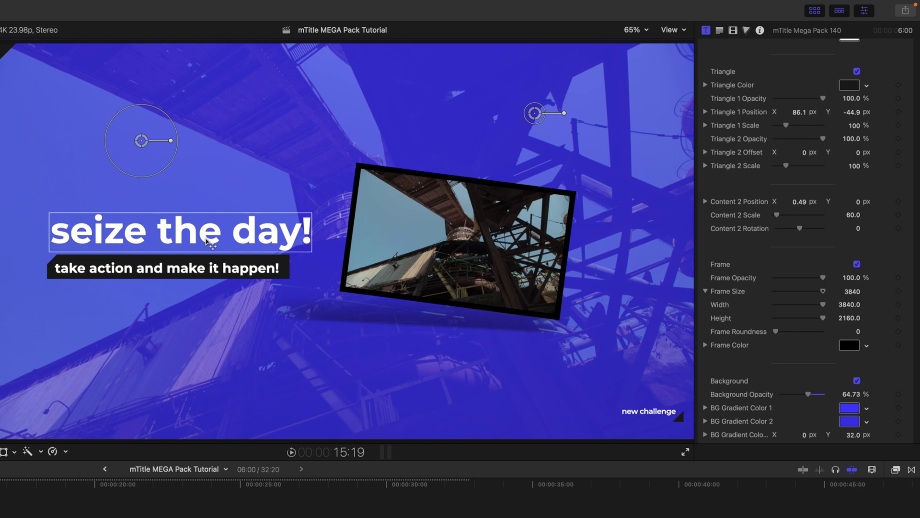
left_click_drag(207, 241, 367, 119)
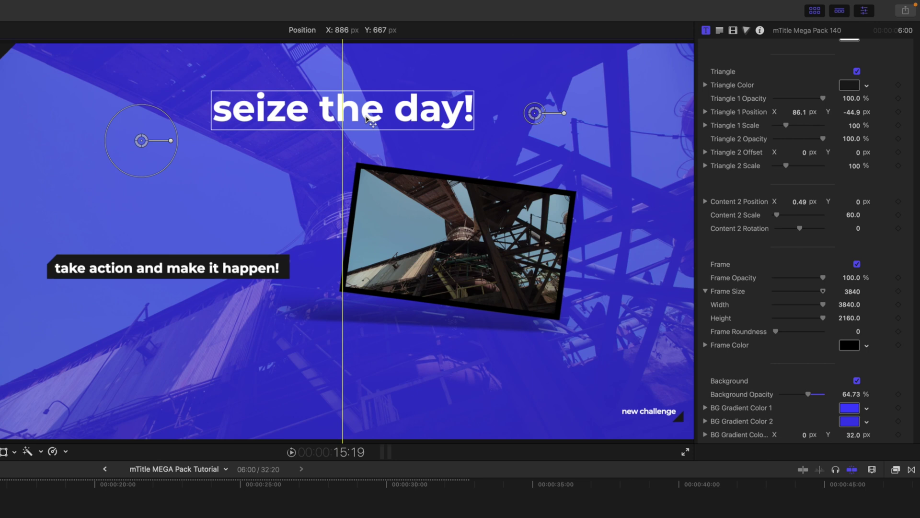
left_click_drag(207, 289, 231, 304)
left_click_drag(342, 110, 191, 252)
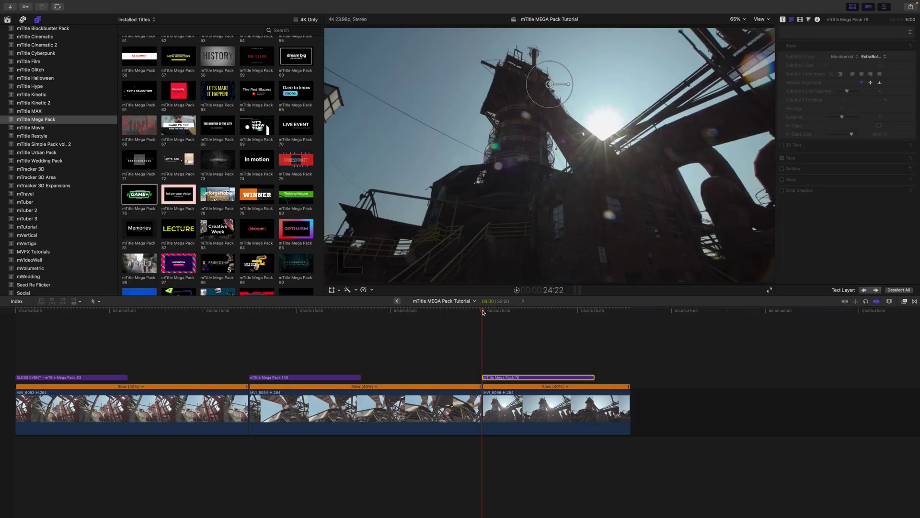
Scrub to the mTitle Mega Pack 76 YOUR LOGO title on the third clip and show its parameters
left_click_drag(483, 312, 544, 322)
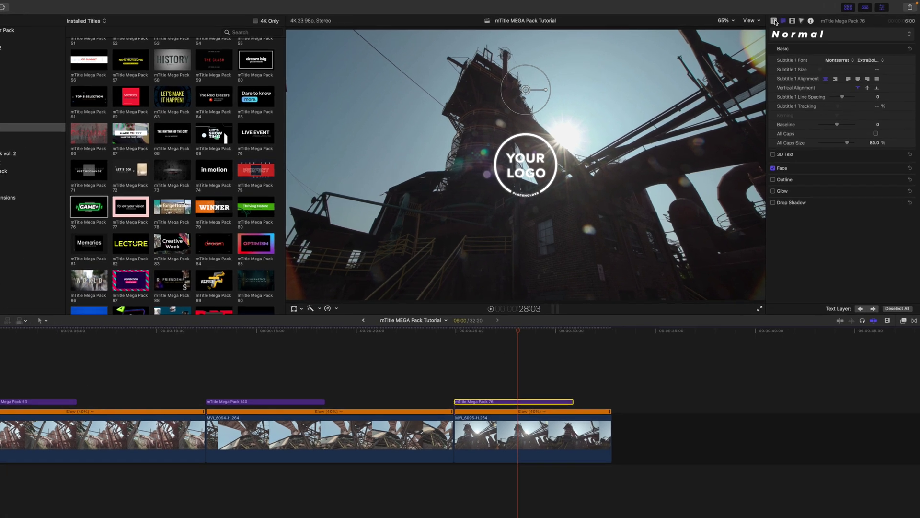
left_click(784, 19)
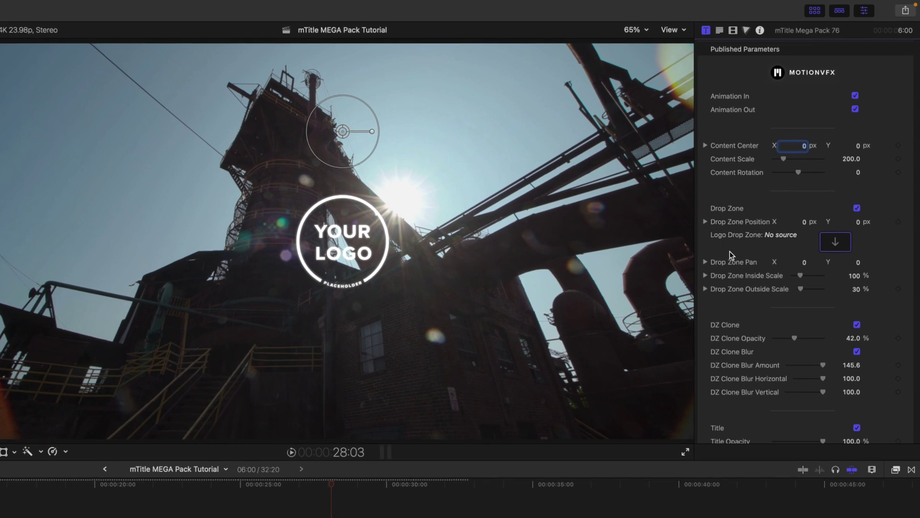
Load the M logo clip from the library into the title 76 logo drop zone
left_click(835, 242)
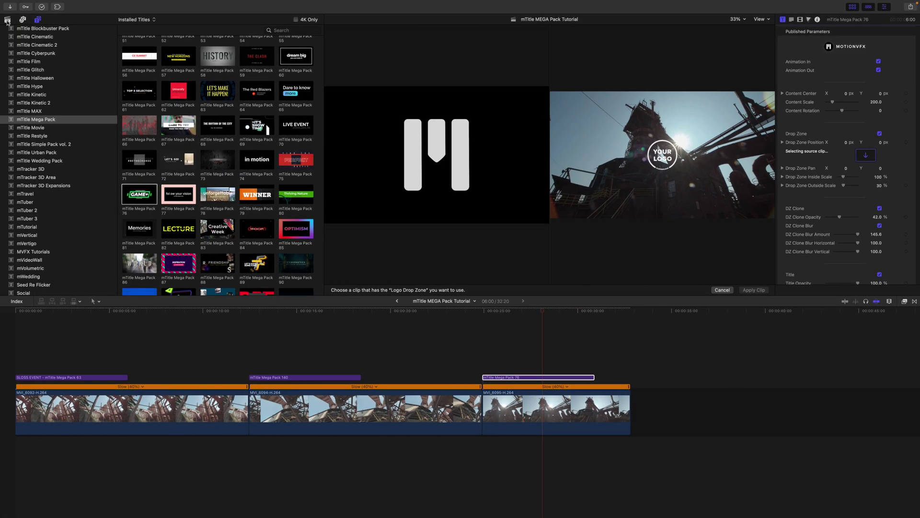
left_click(7, 21)
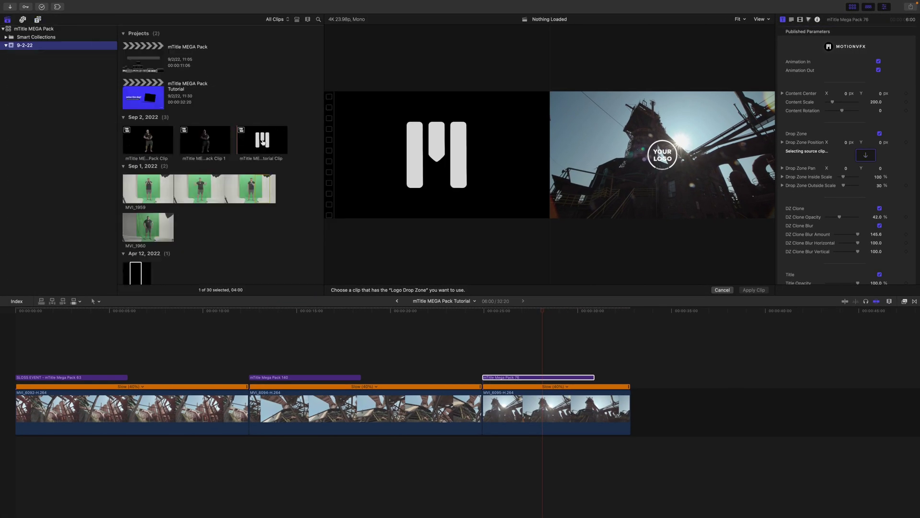
left_click(241, 146)
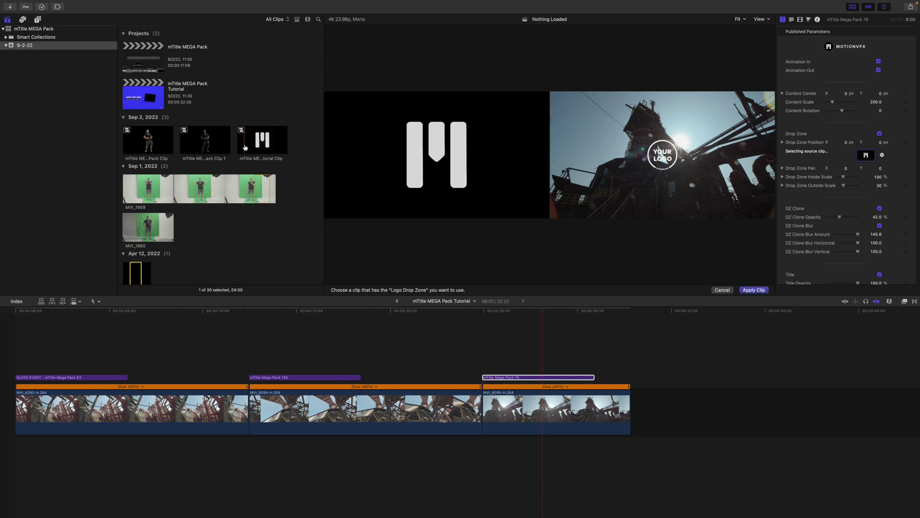
left_click(789, 296)
left_click(754, 290)
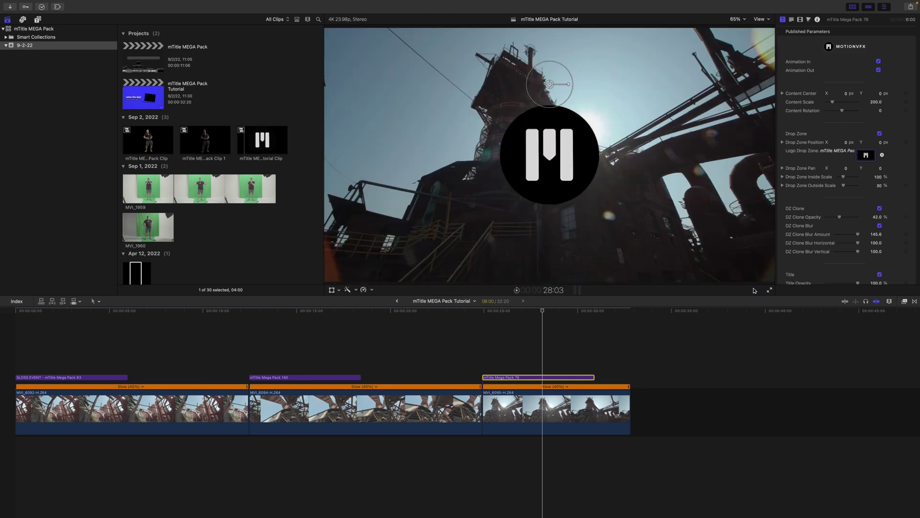
Scale the logo content down to 147.6 and scrub back to preview the title's intro
left_click_drag(570, 73, 565, 77)
left_click_drag(548, 313, 584, 329)
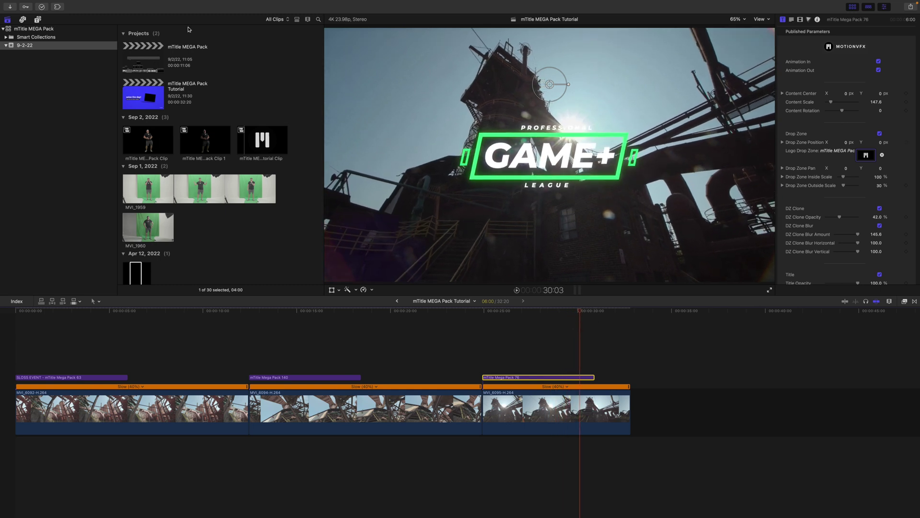
left_click(37, 19)
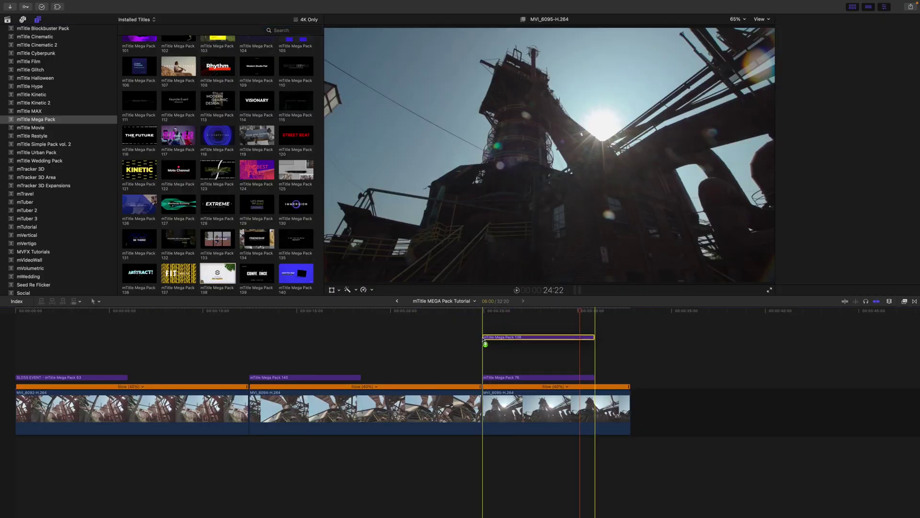
Place mTitle Mega Pack 138 'Bon Appétit!' over the third clip and delete title 76
left_click(551, 317)
left_click_drag(551, 317, 554, 318)
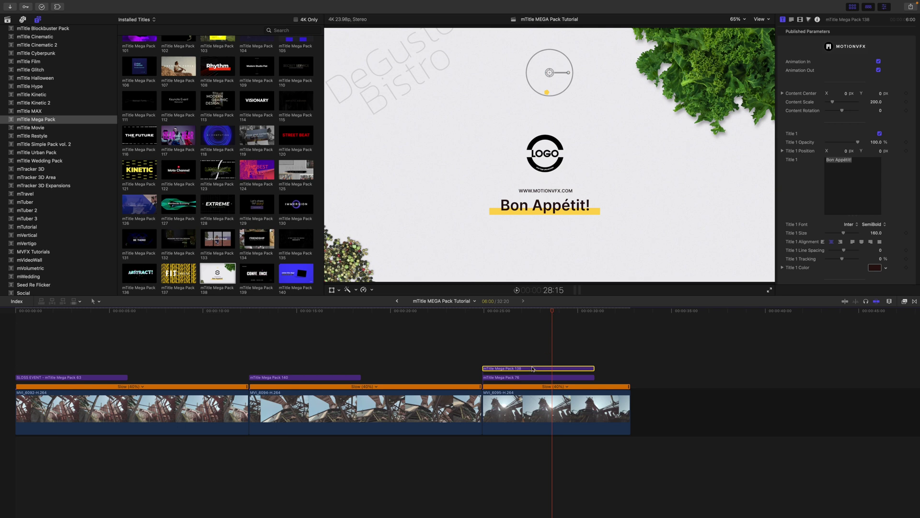
left_click_drag(553, 311, 589, 345)
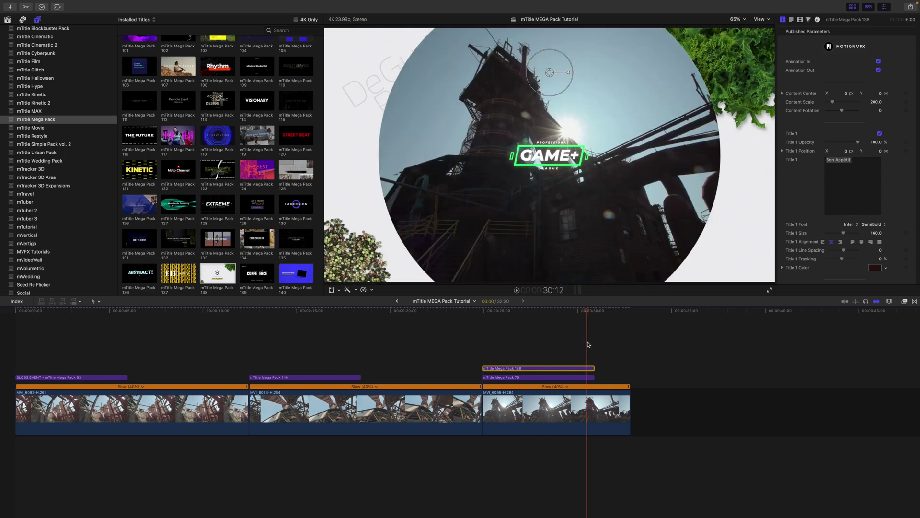
left_click(589, 377)
key("Delete")
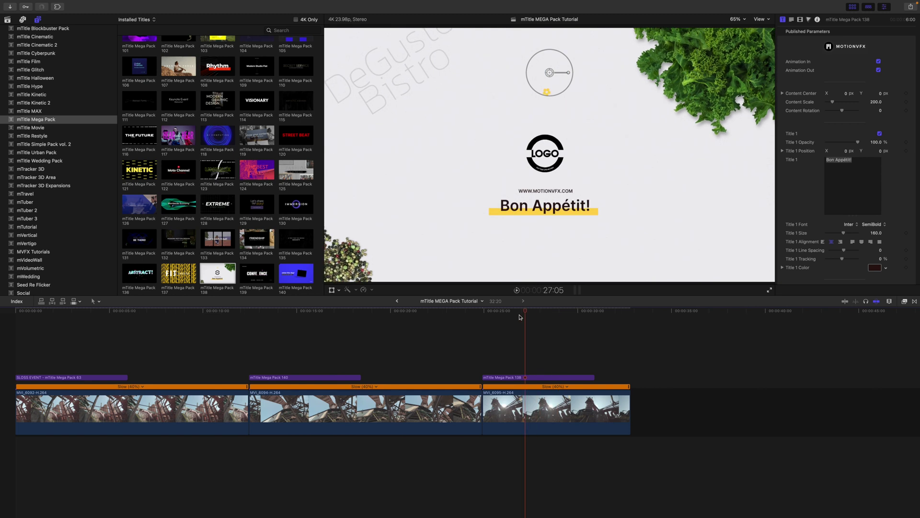
Fill the 138 title's Logo Drop Zone with the mvfx M logo clip
left_click(487, 313)
left_click_drag(488, 318, 526, 327)
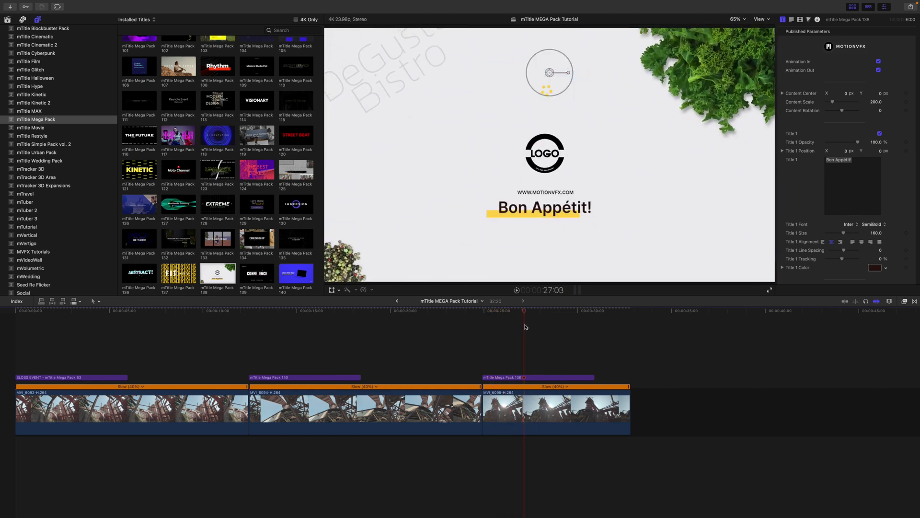
left_click(525, 378)
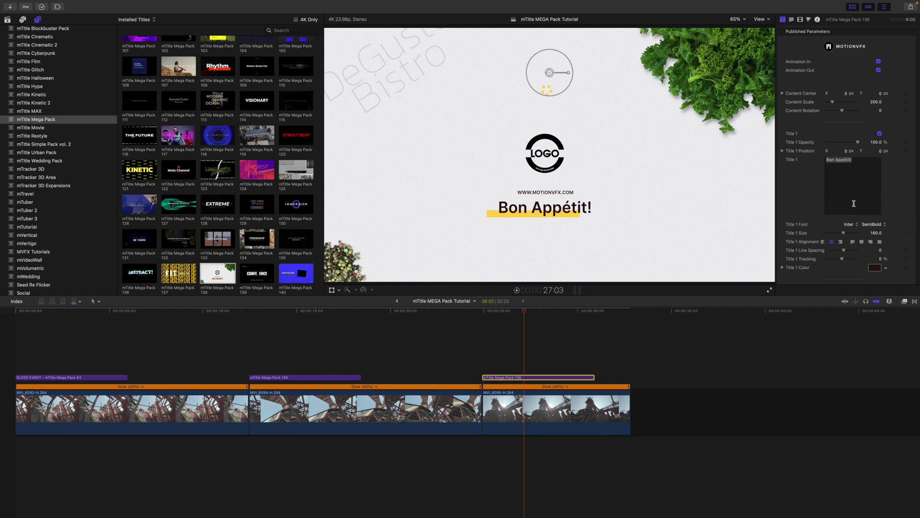
scroll(818, 207, "down", 10)
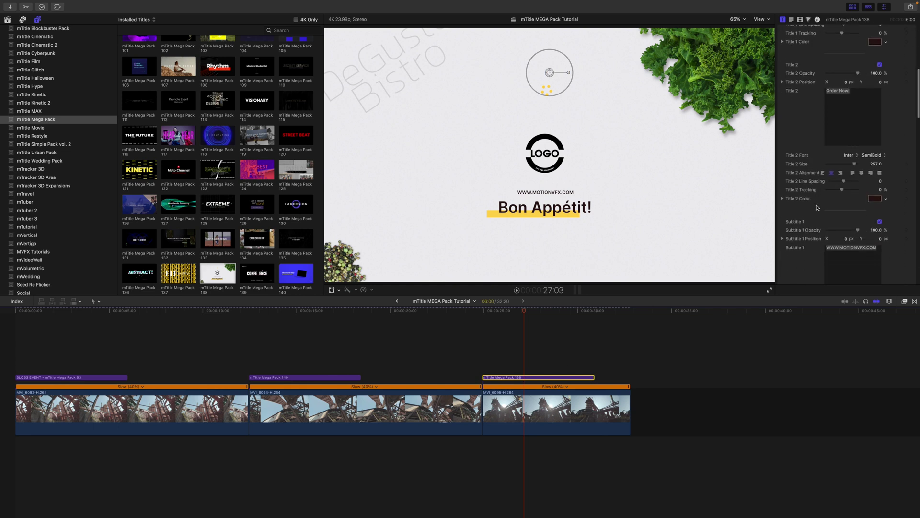
scroll(818, 207, "down", 10)
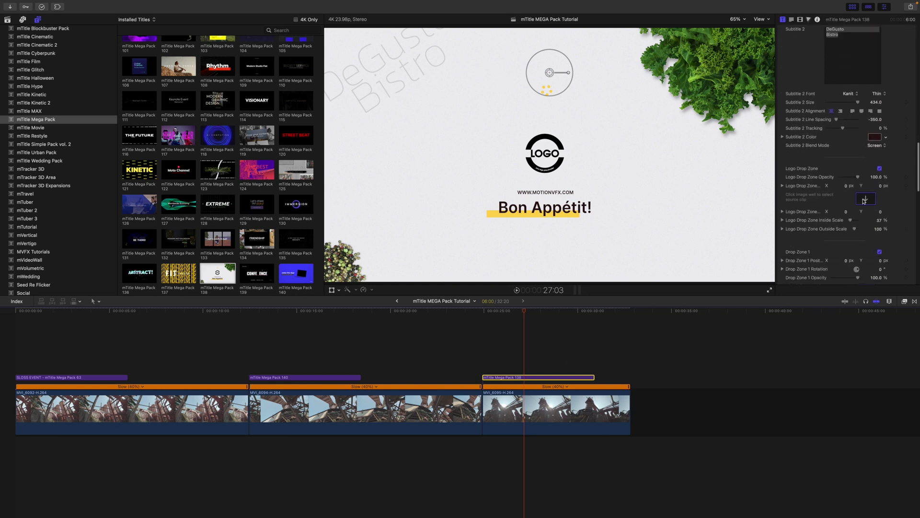
left_click(865, 200)
left_click(10, 20)
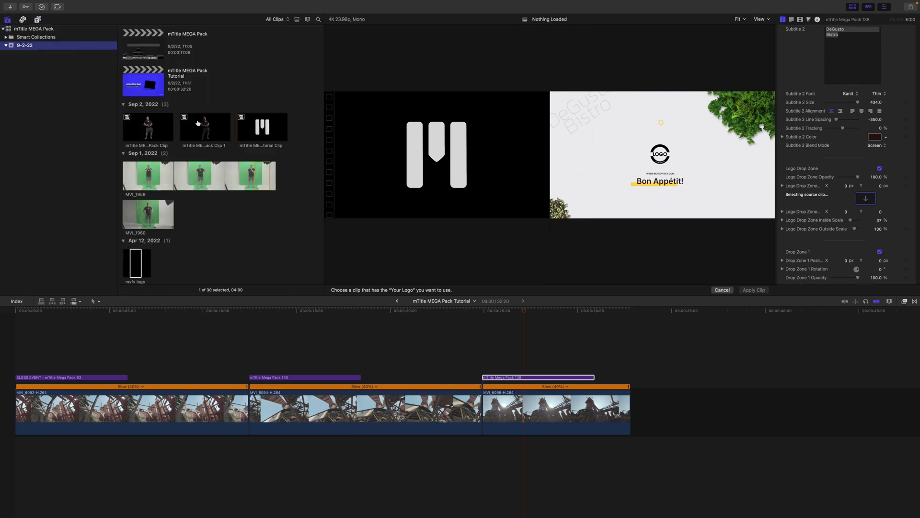
left_click(245, 133)
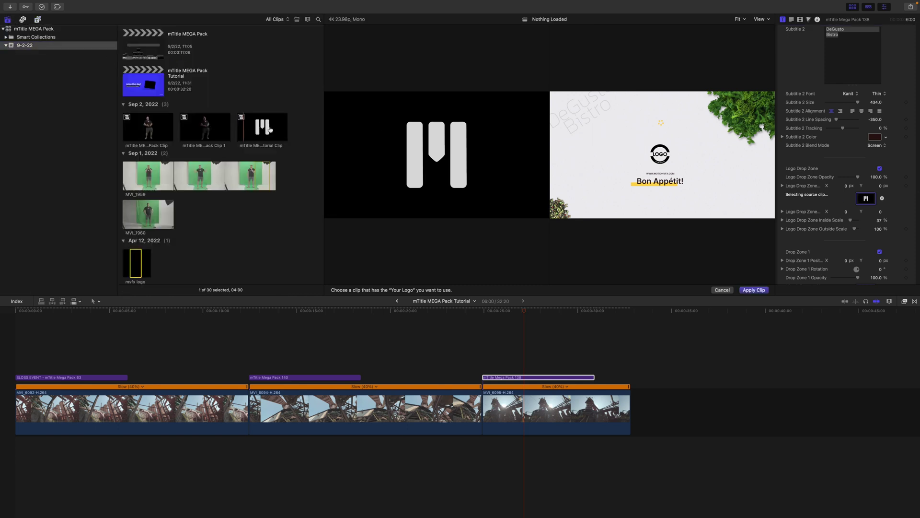
left_click(754, 290)
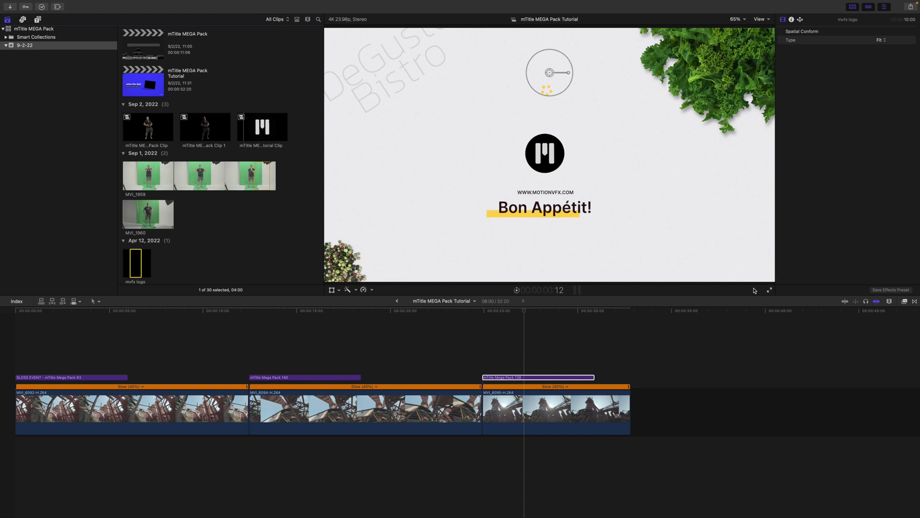
Scrub from 25:03 until the restaurant title appears and show its parameters
left_click(487, 310)
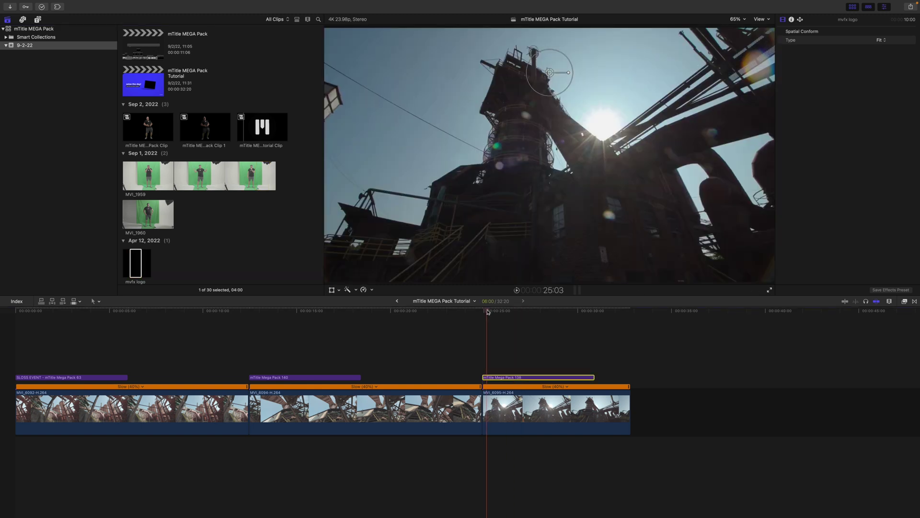
left_click_drag(488, 312, 565, 326)
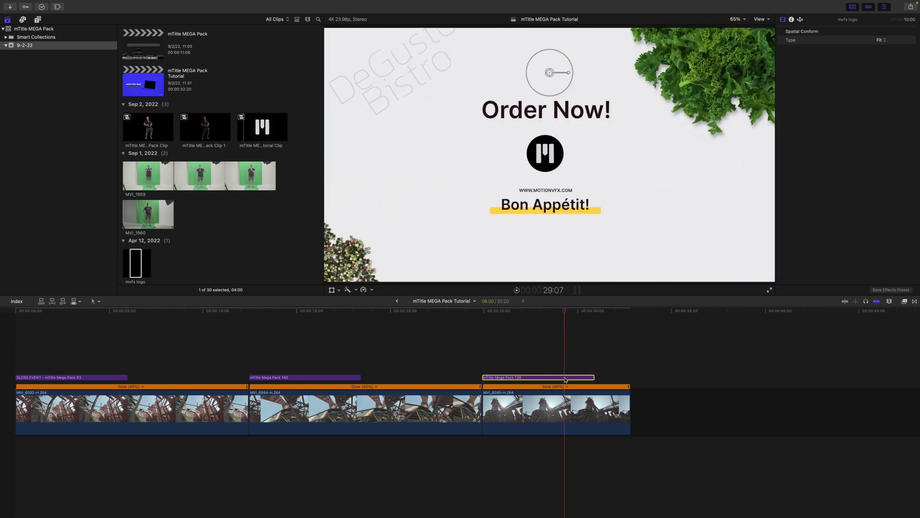
left_click(565, 379)
Nudge the title's content centre slightly and toggle the Bon Appétit! text layer off and on
left_click_drag(552, 72, 561, 69)
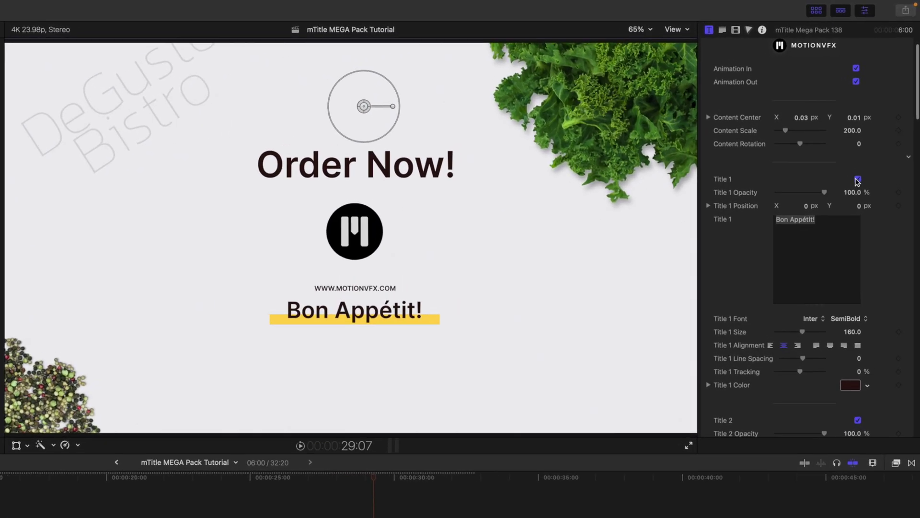
left_click(880, 133)
left_click(857, 183)
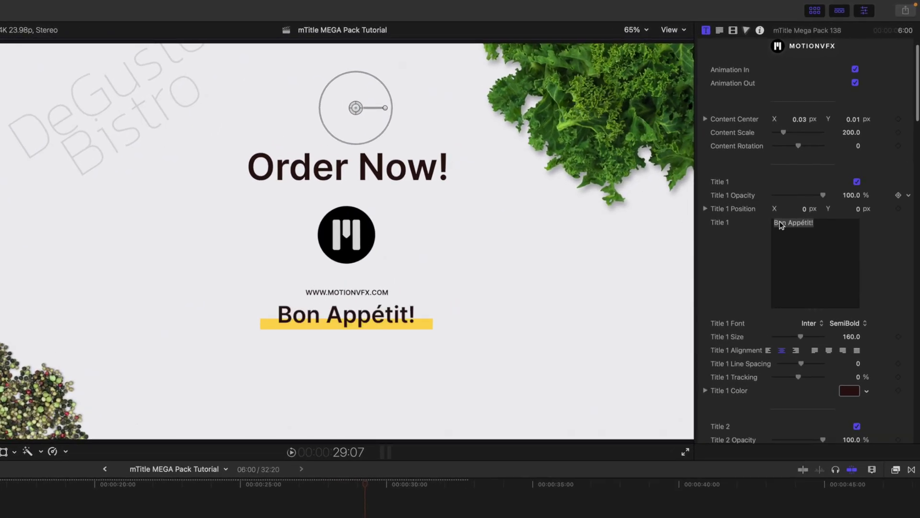
scroll(758, 223, "down", 10)
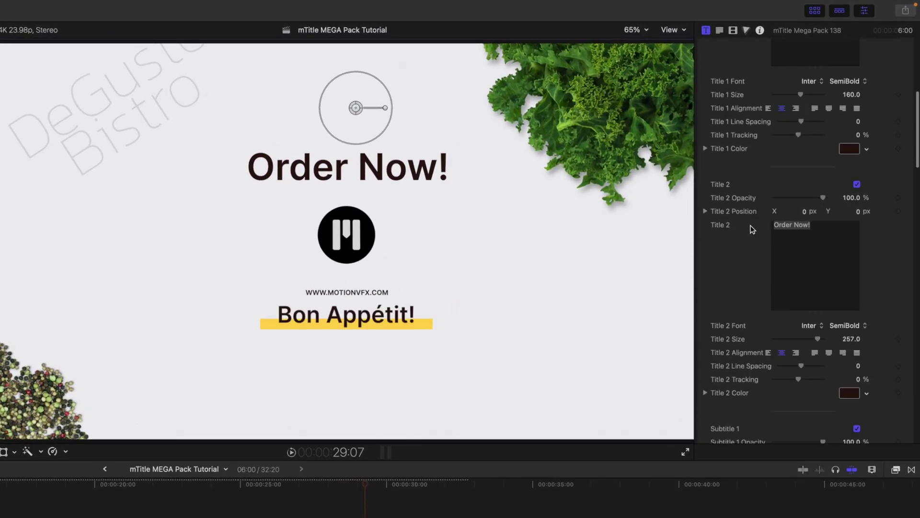
Replace the Order Now! headline with COME SEE US! and check its colour
left_click(825, 227)
scroll(824, 226, "down", 1)
type("C")
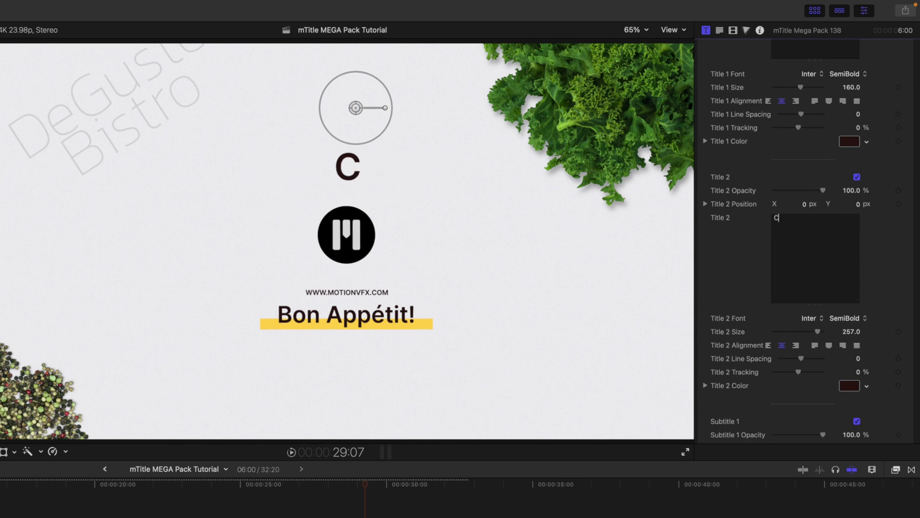
type("OME SEE US!")
key("Tab")
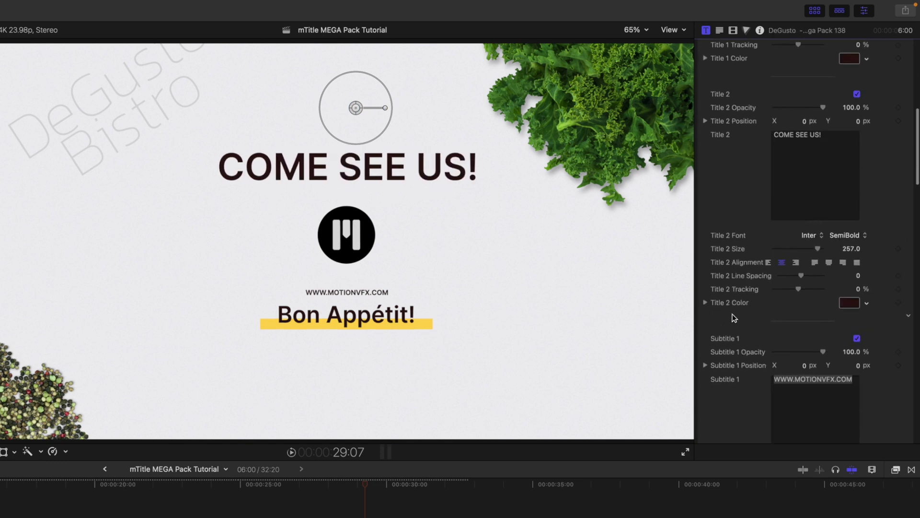
left_click(847, 302)
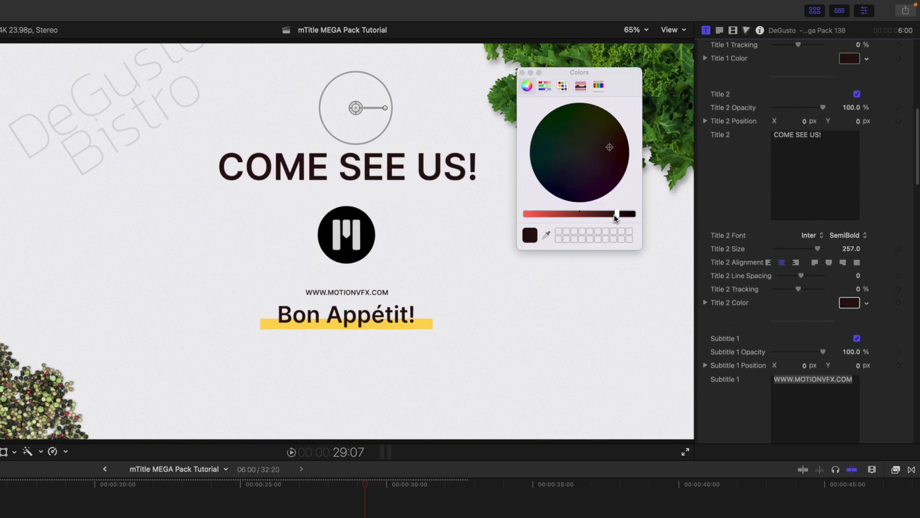
mouse_move(616, 218)
left_mouse_down()
mouse_move(575, 214)
mouse_move(615, 214)
left_mouse_up()
left_click(523, 73)
Set the Logo Drop Zone Inside Scale to 35%
scroll(762, 325, "down", 3)
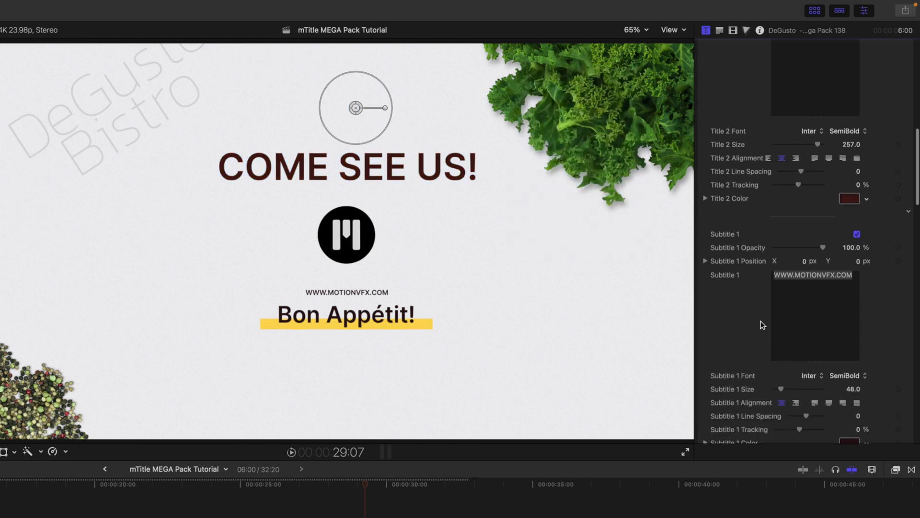
scroll(762, 325, "down", 10)
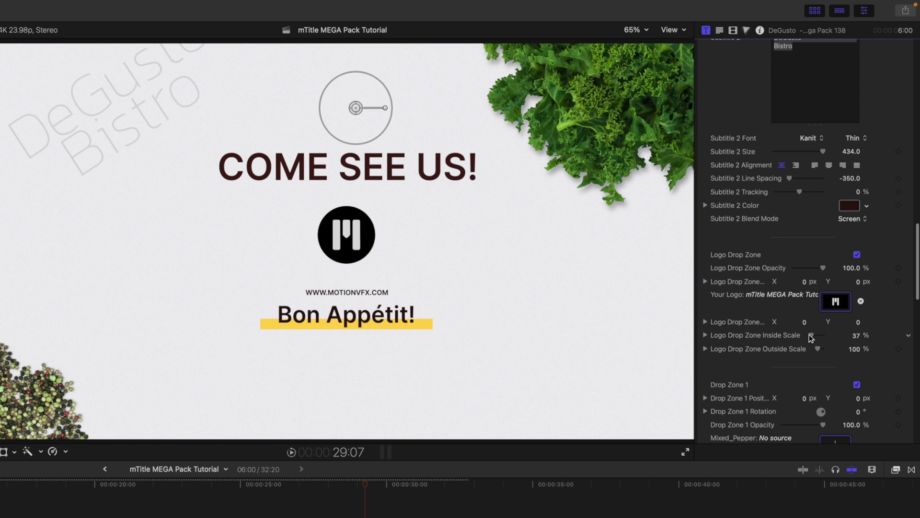
left_click_drag(811, 336, 814, 336)
scroll(751, 335, "down", 4)
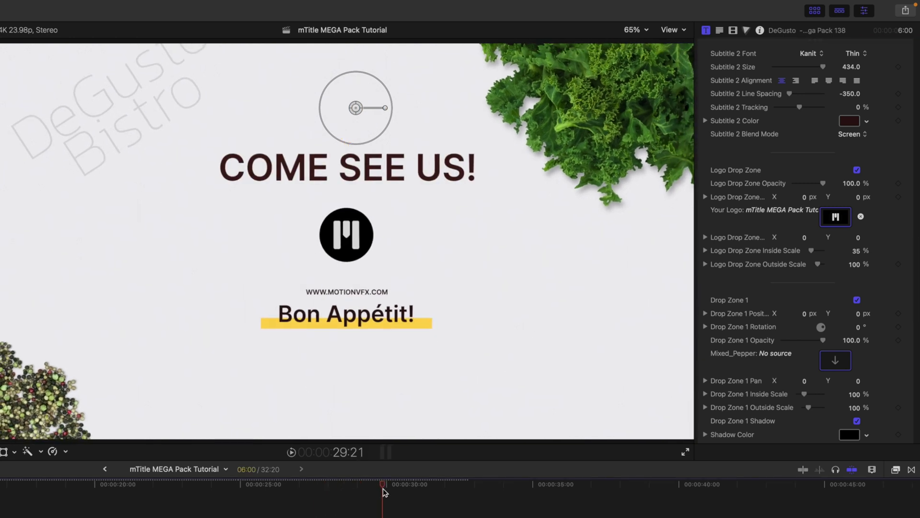
scroll(751, 360, "down", 3)
left_click(835, 302)
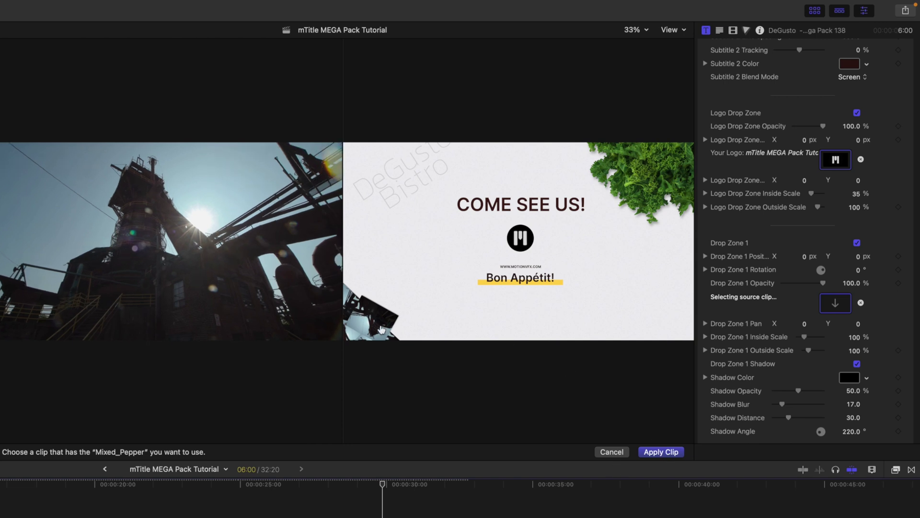
left_click(611, 452)
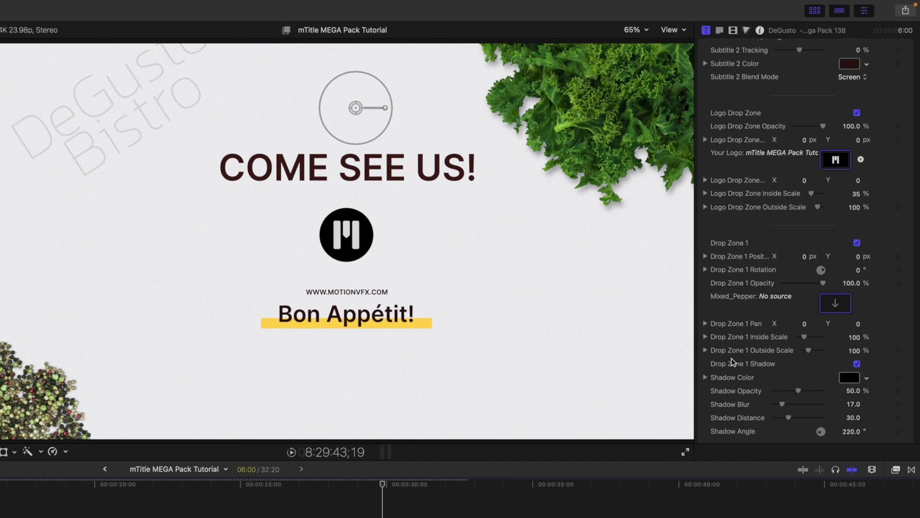
scroll(732, 358, "down", 4)
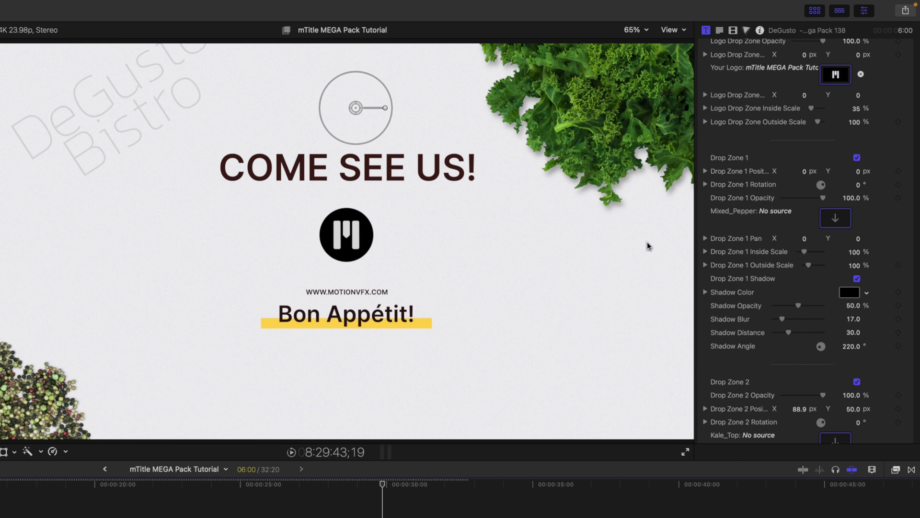
scroll(738, 274, "down", 10)
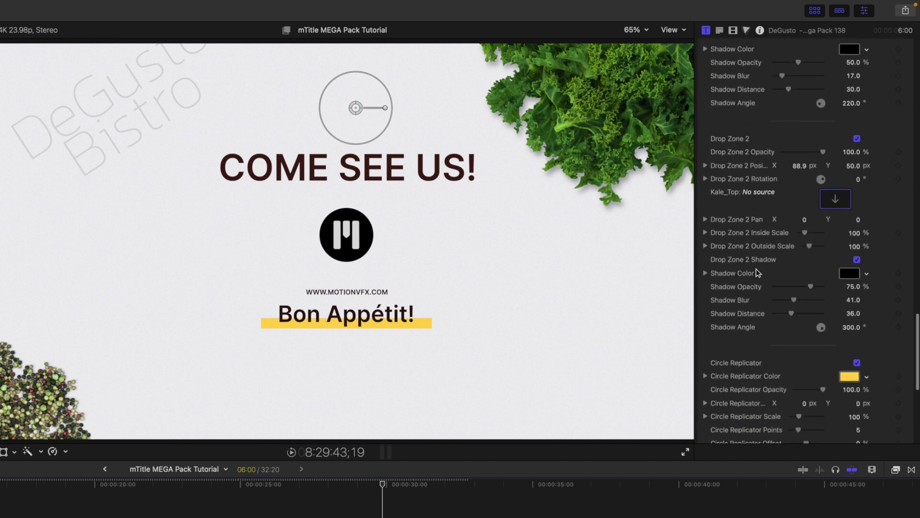
scroll(738, 293, "down", 3)
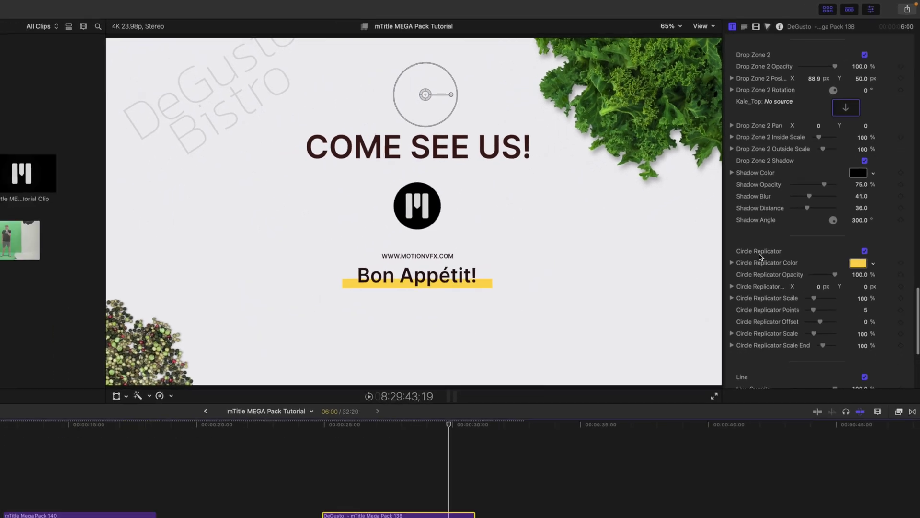